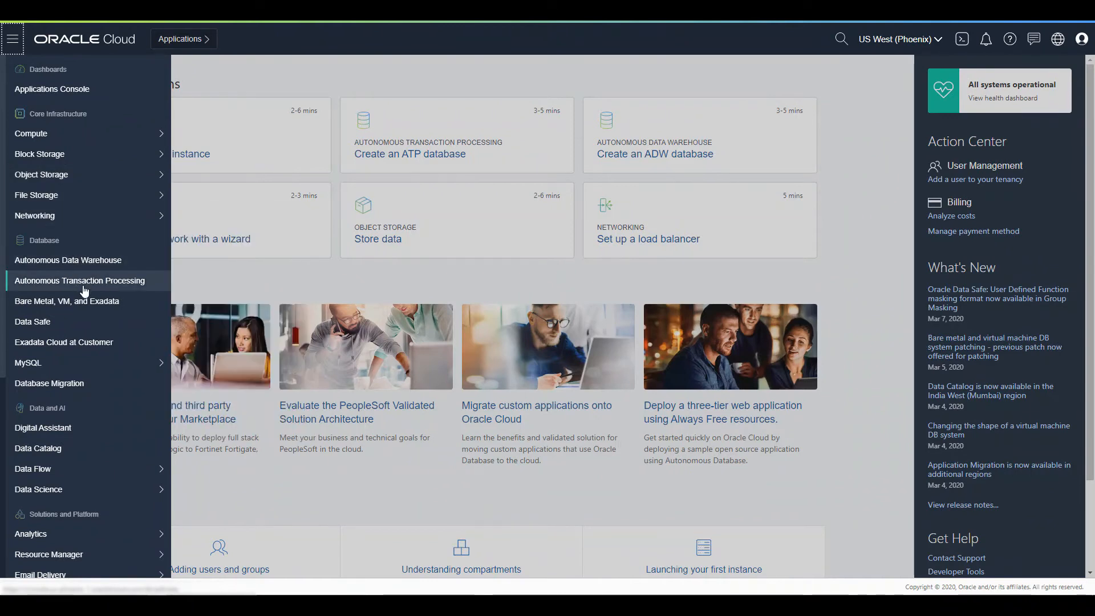
Open the details of the Retail Data Warehouse database in the Autonomous Data Warehouse service
scroll(105, 433, down, 5)
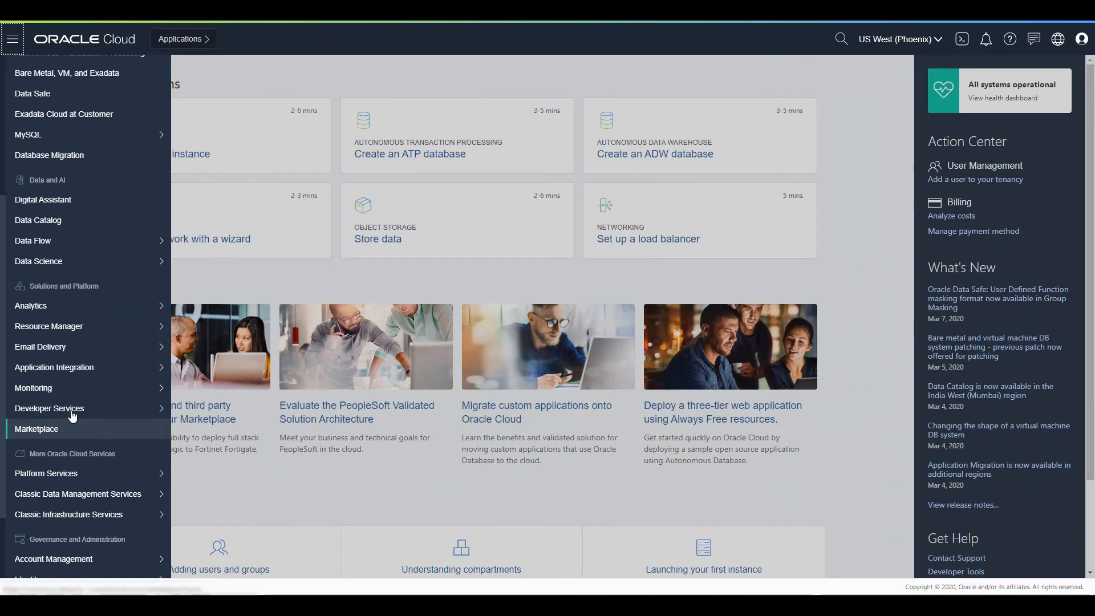
mouse_move(92, 306)
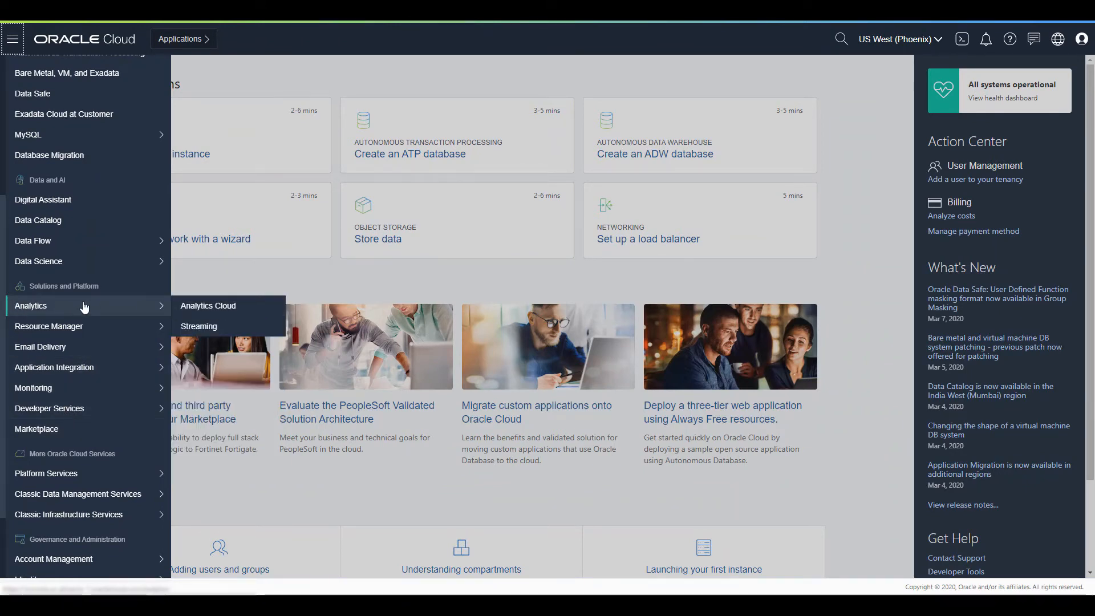
scroll(80, 233, up, 3)
scroll(81, 234, up, 2)
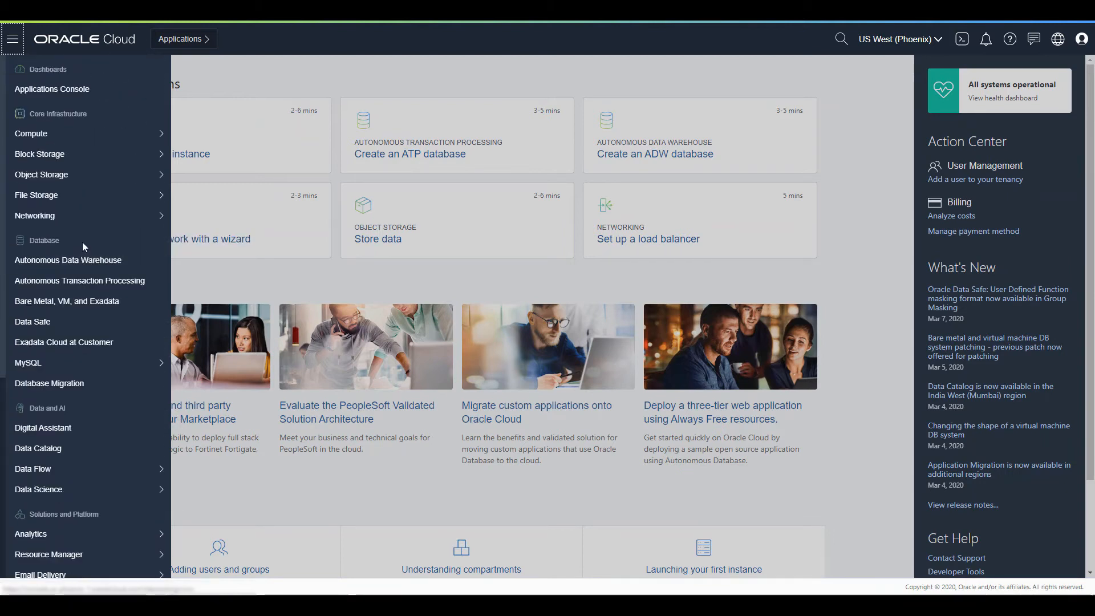
click(97, 260)
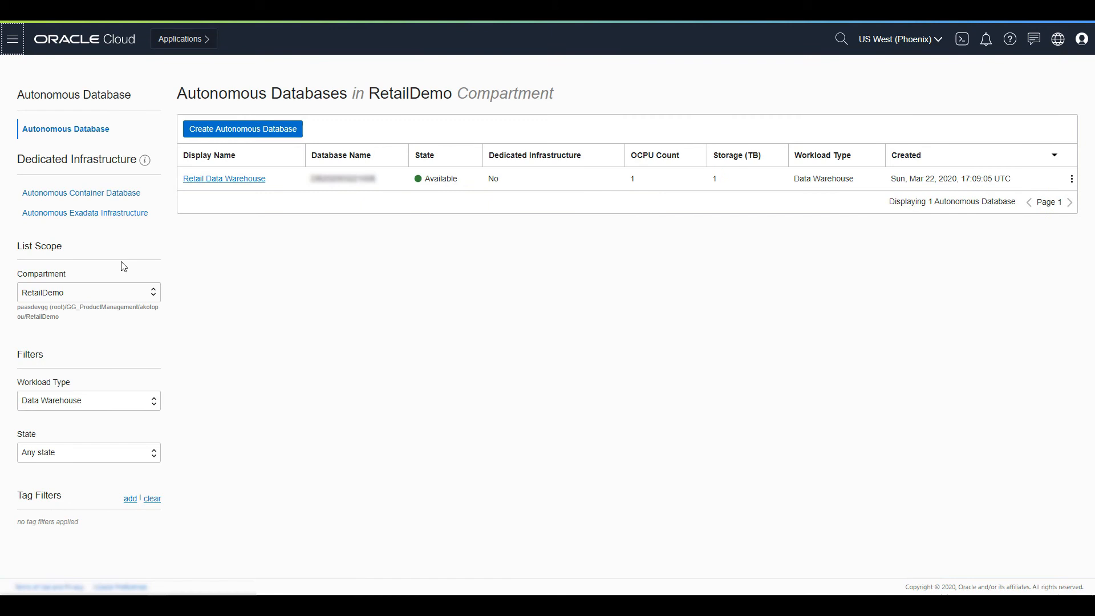
click(248, 180)
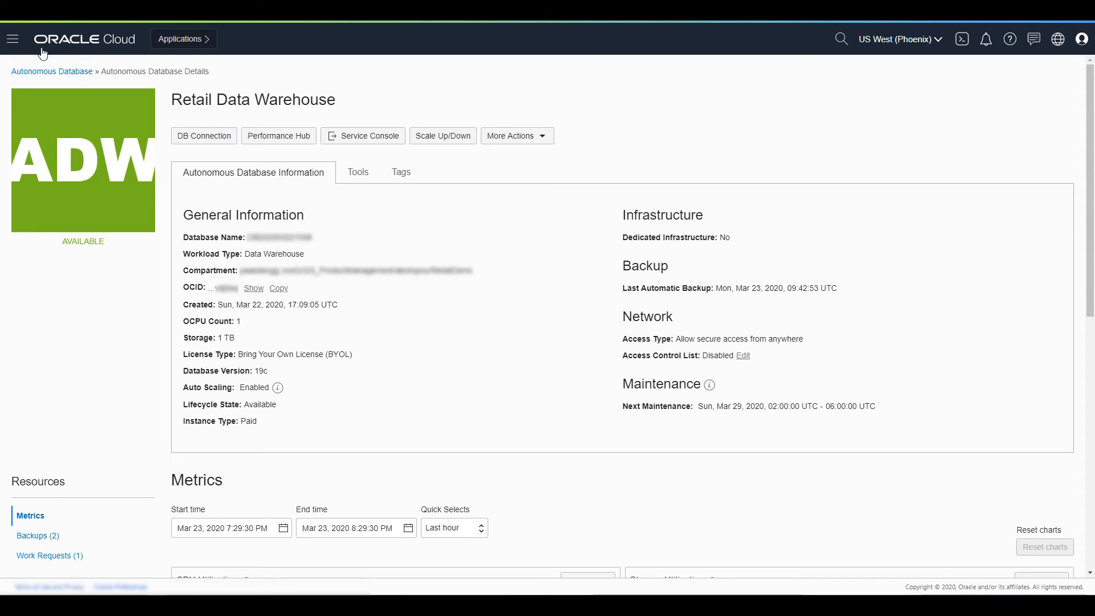
Open bucket-20200319-DataScience in Object Storage and look over the CSV objects stored in it
click(12, 39)
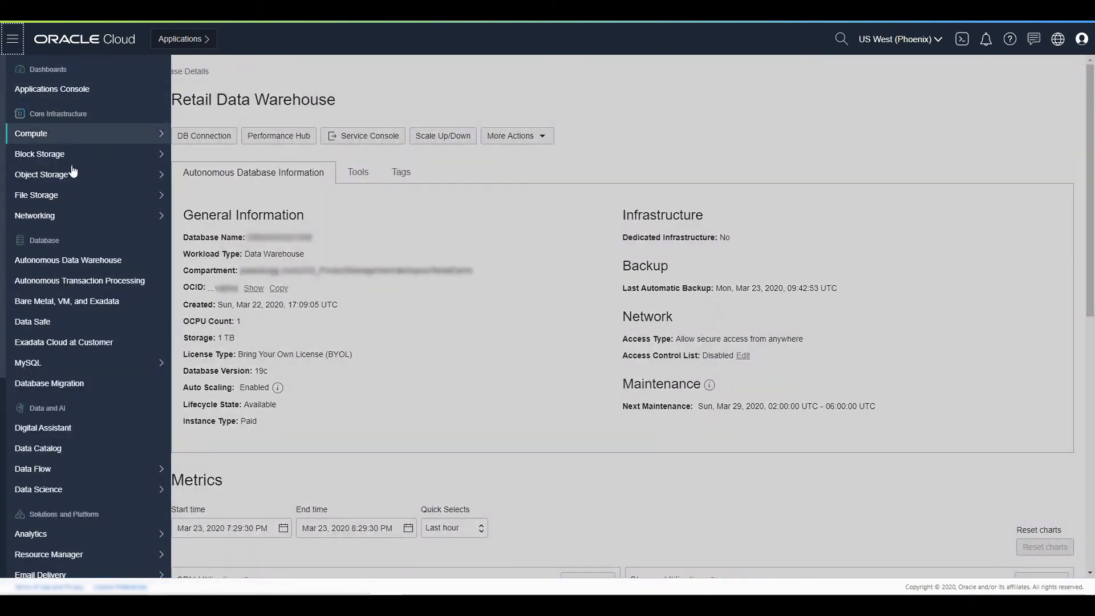
mouse_move(100, 173)
click(207, 175)
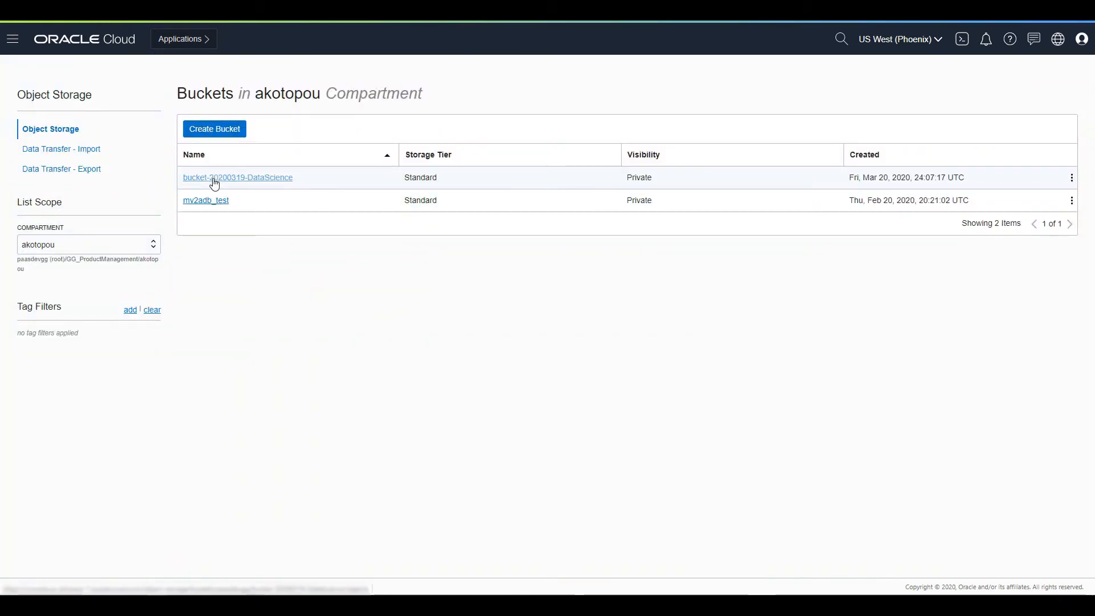
click(243, 183)
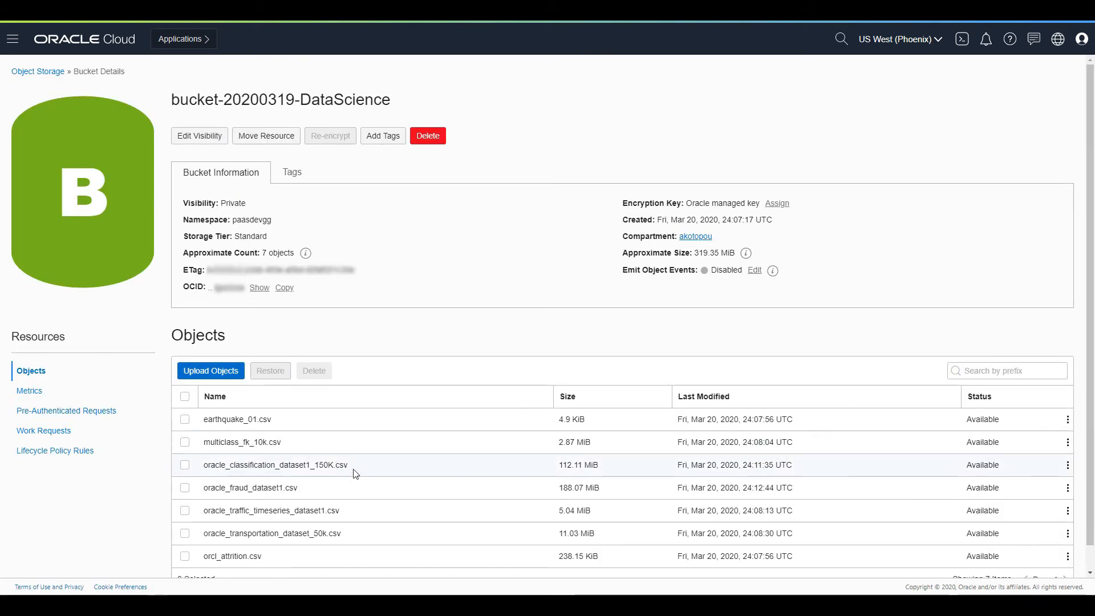
scroll(345, 461, down, 1)
scroll(329, 456, up, 1)
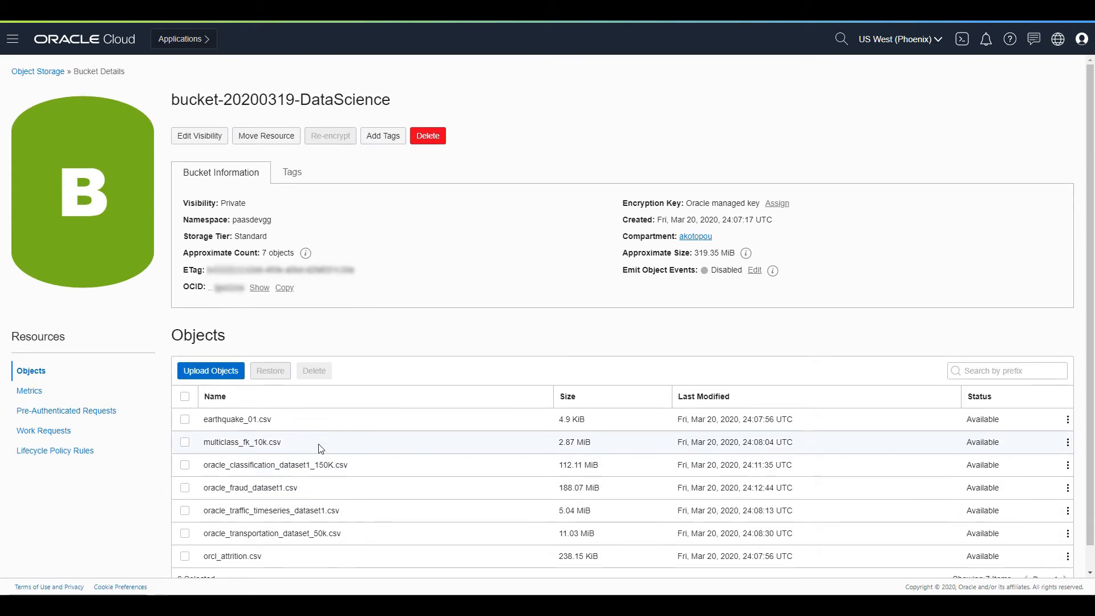
Open the Marketplace and filter the applications by the publisher Oracle
click(12, 39)
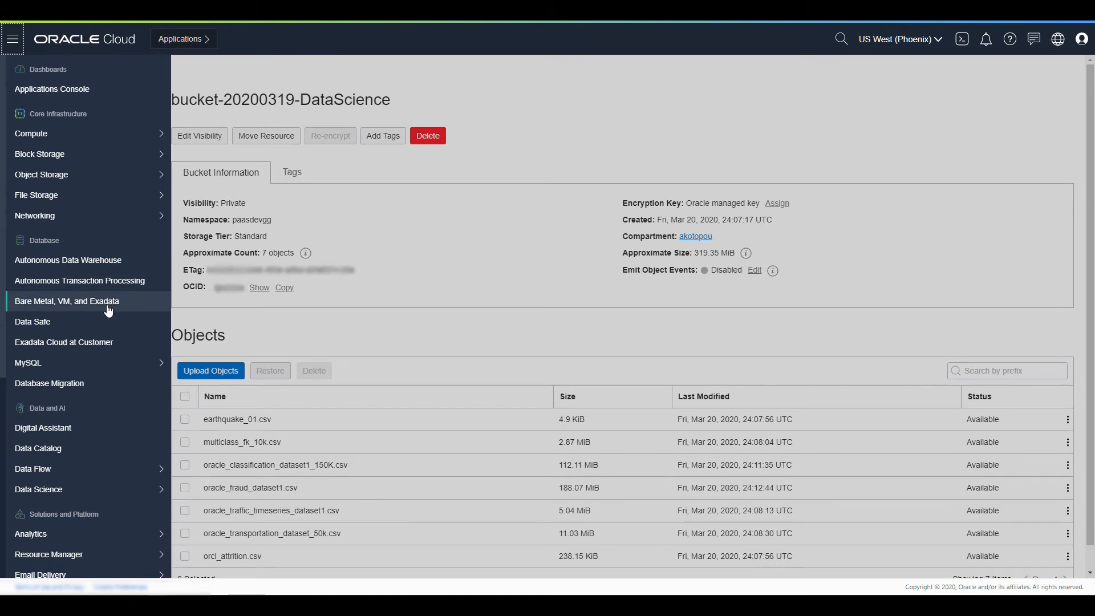
scroll(103, 291, down, 5)
scroll(100, 292, down, 1)
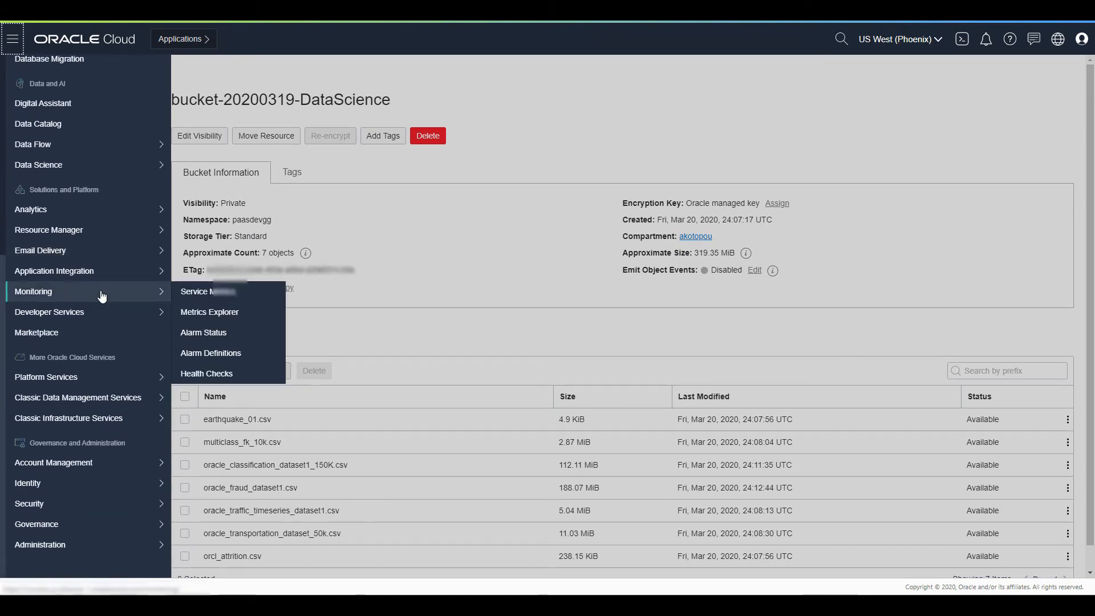
click(62, 333)
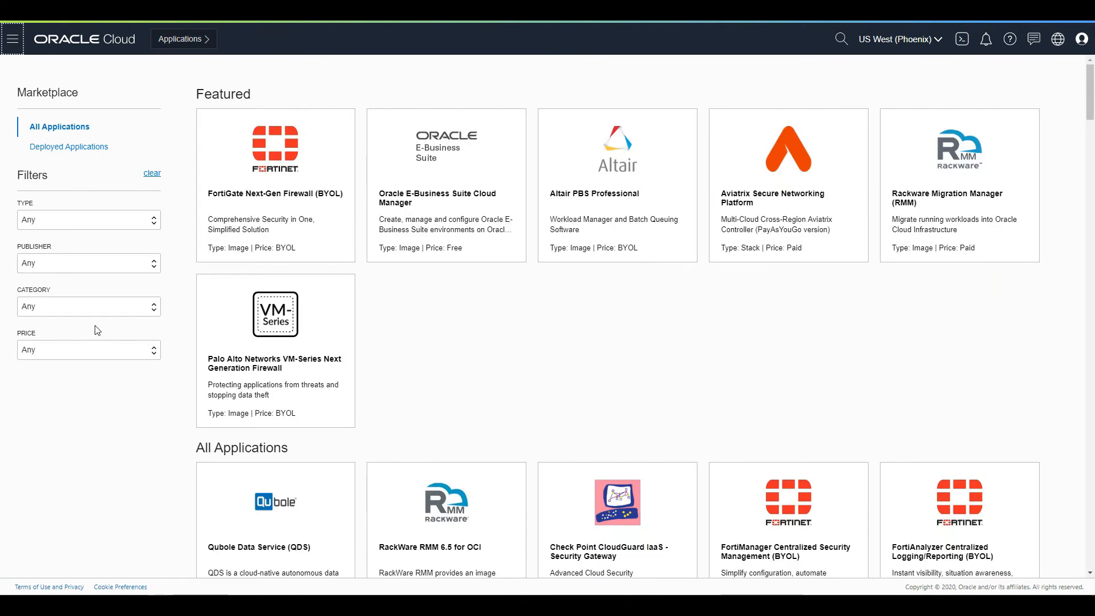
click(91, 268)
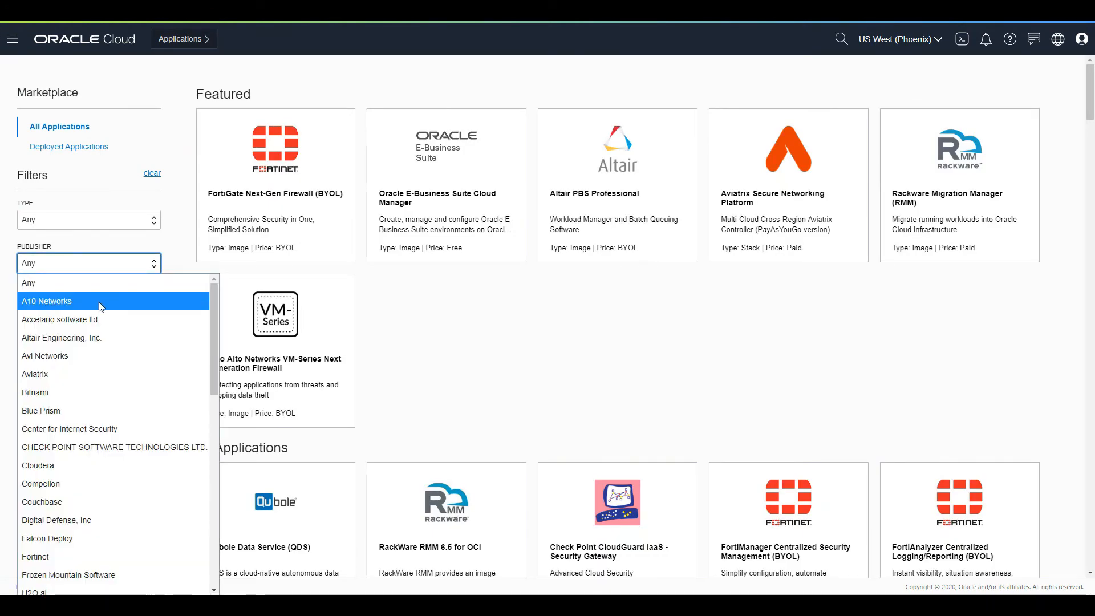
scroll(101, 307, down, 10)
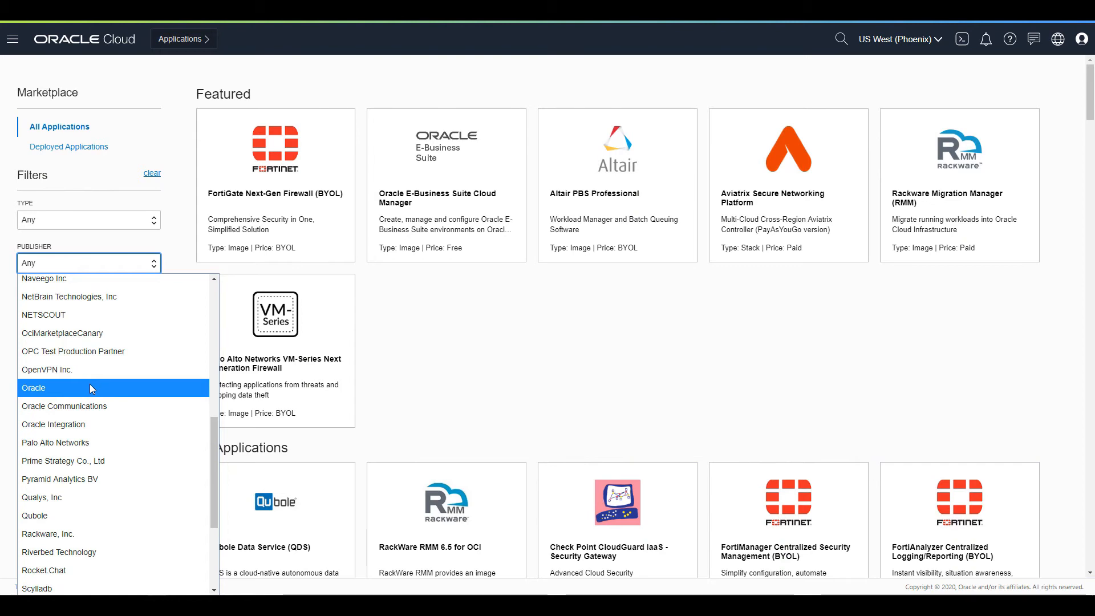
click(90, 388)
Find the Oracle GoldenGate Stream Analytics application among the Oracle listings and open its details
scroll(652, 245, down, 4)
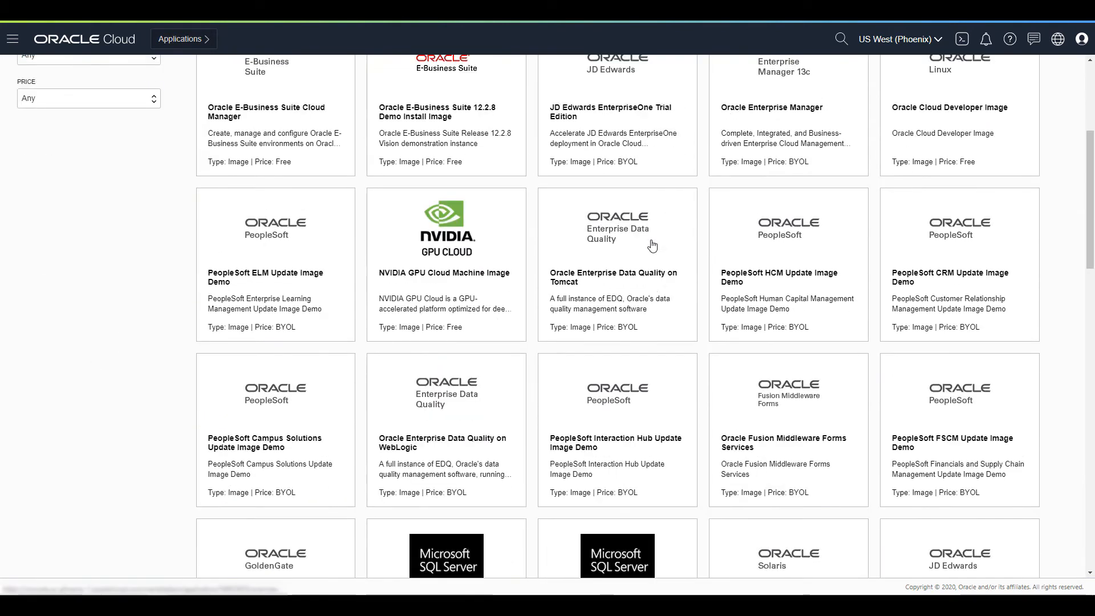
scroll(651, 245, down, 10)
scroll(651, 245, down, 7)
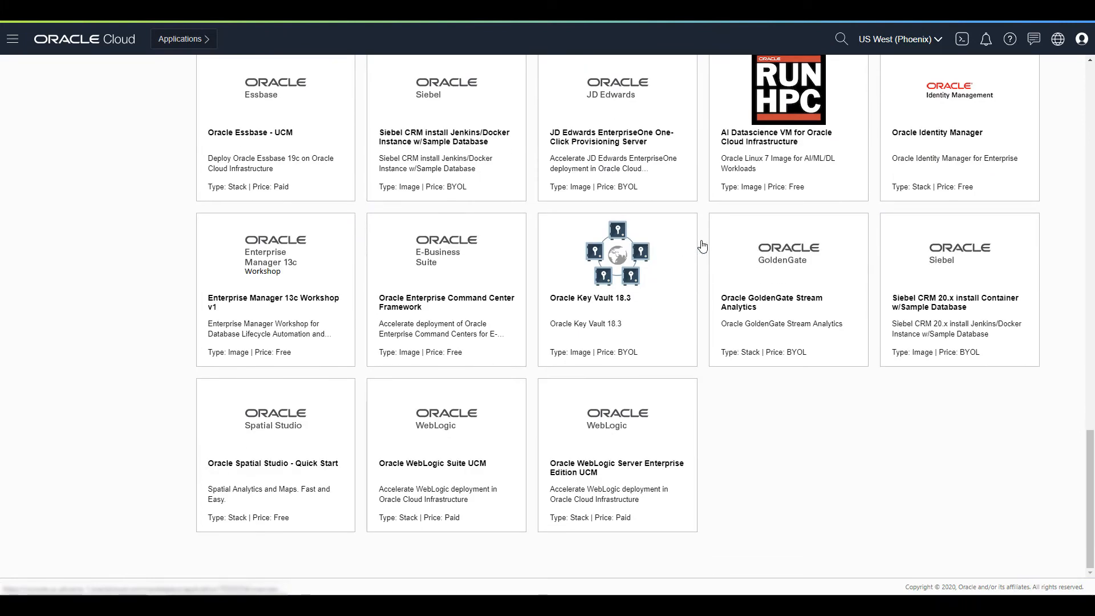
click(777, 251)
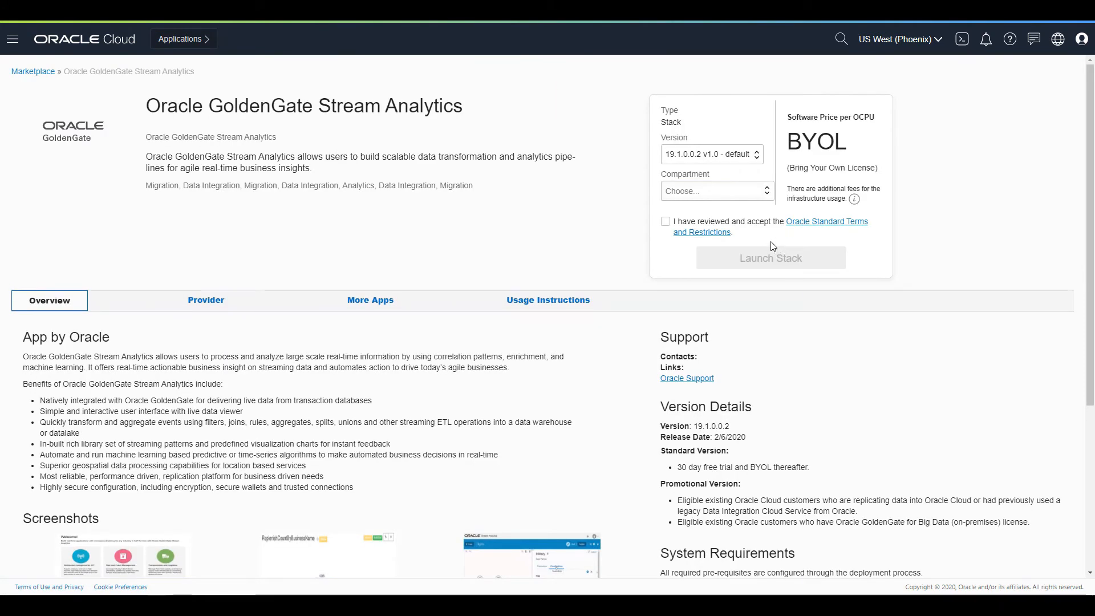
Preview the stack's variable configuration by choosing a compartment, accepting the standard terms and launching it, and cancel the creation
click(755, 191)
click(707, 207)
click(676, 237)
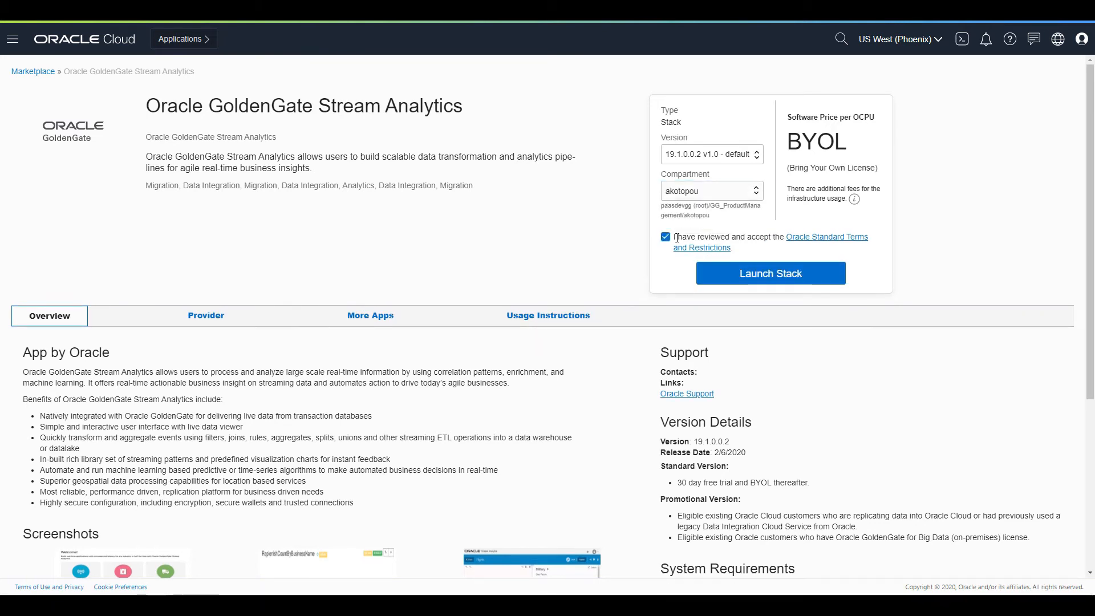
click(765, 273)
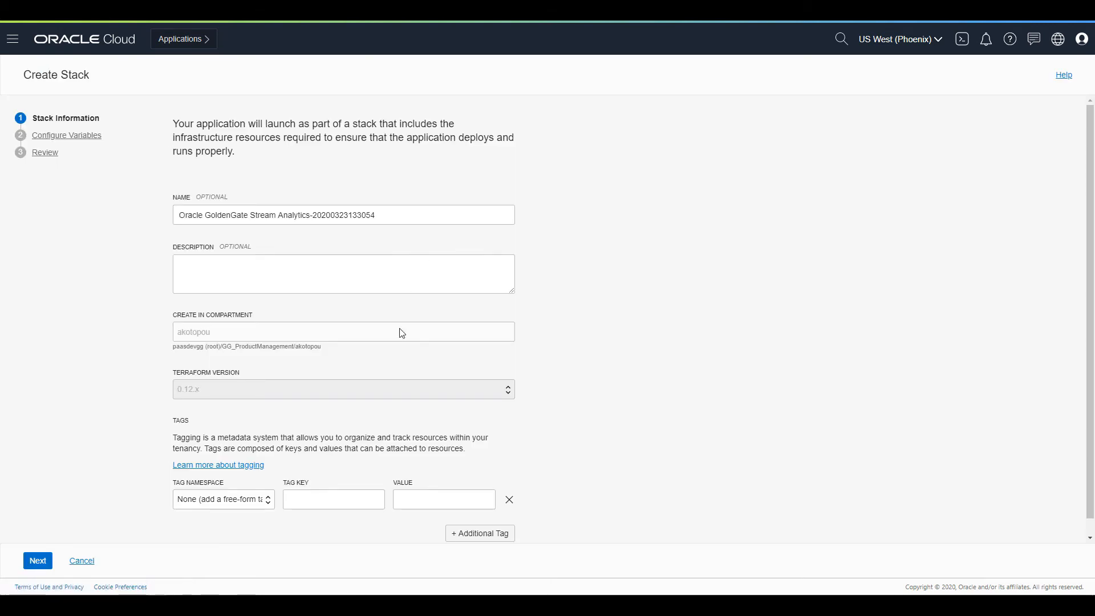
click(36, 560)
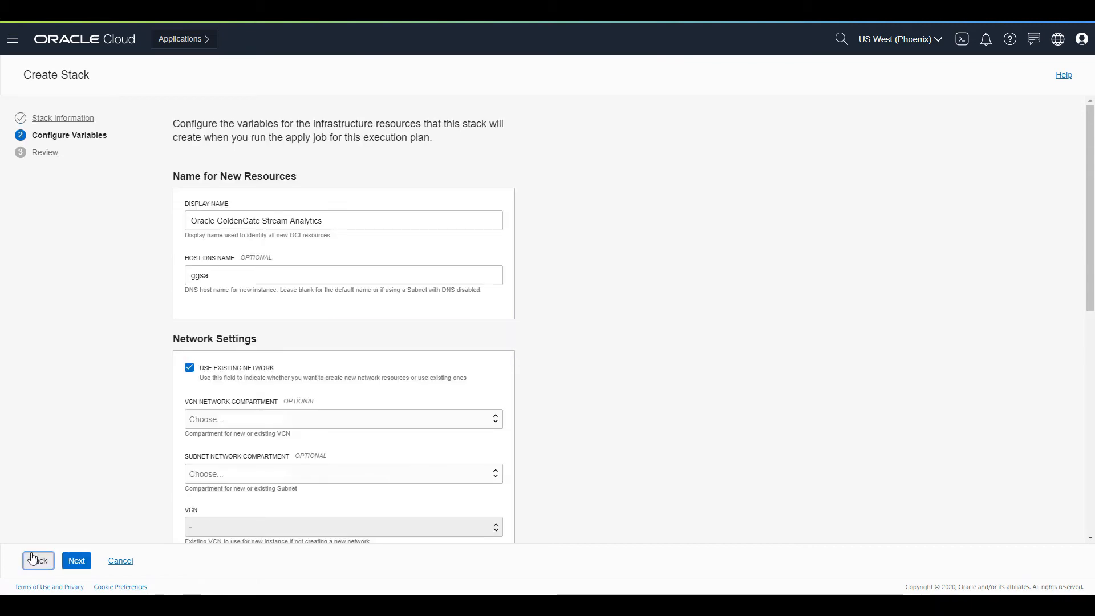
click(115, 562)
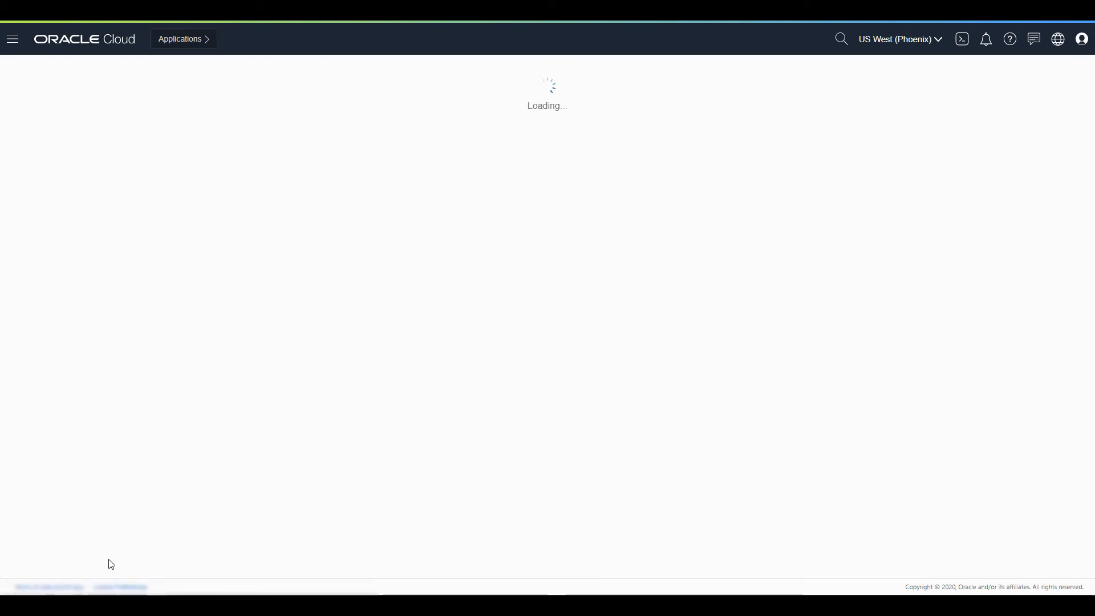
Go from the Marketplace listing to the Resource Manager service
click(13, 40)
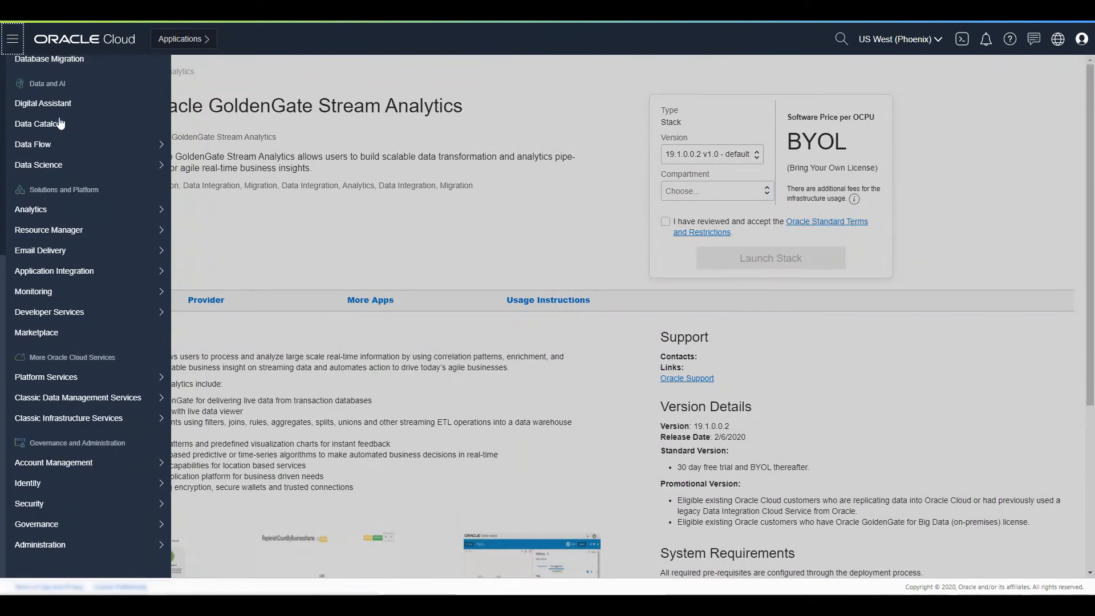
mouse_move(132, 228)
click(186, 229)
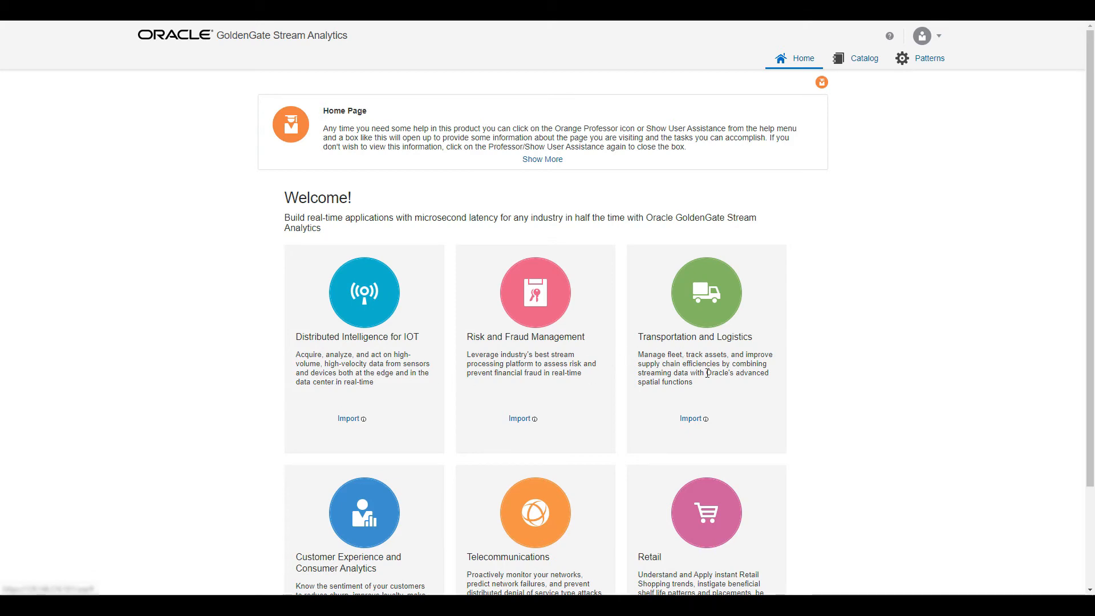
In GoldenGate Stream Analytics, filter the catalog by the Retail Inventory tag and view the item types available for creation
click(862, 61)
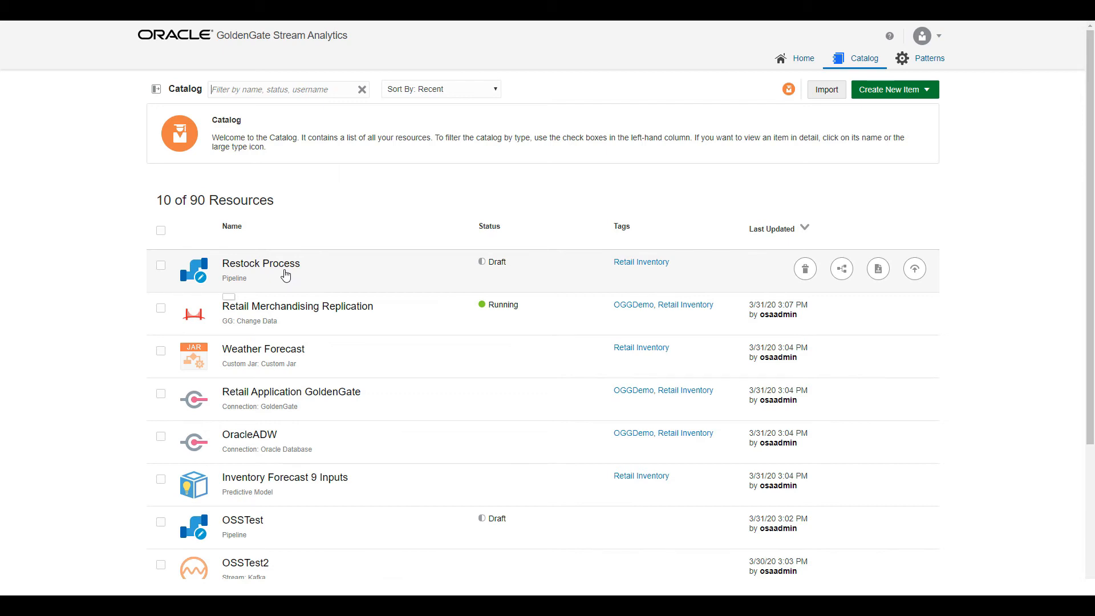
click(157, 89)
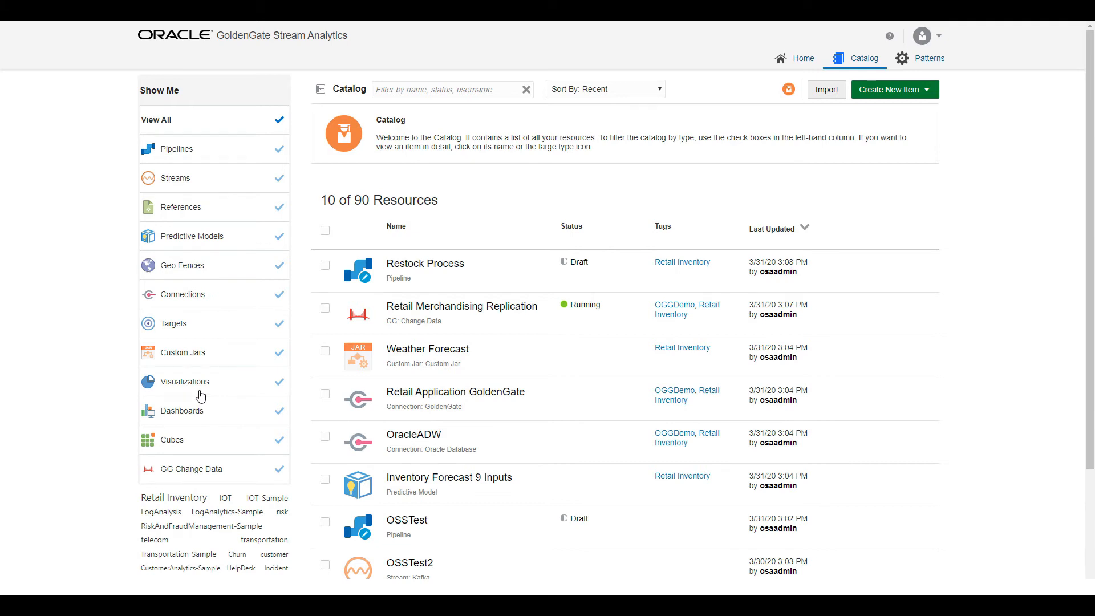
click(166, 498)
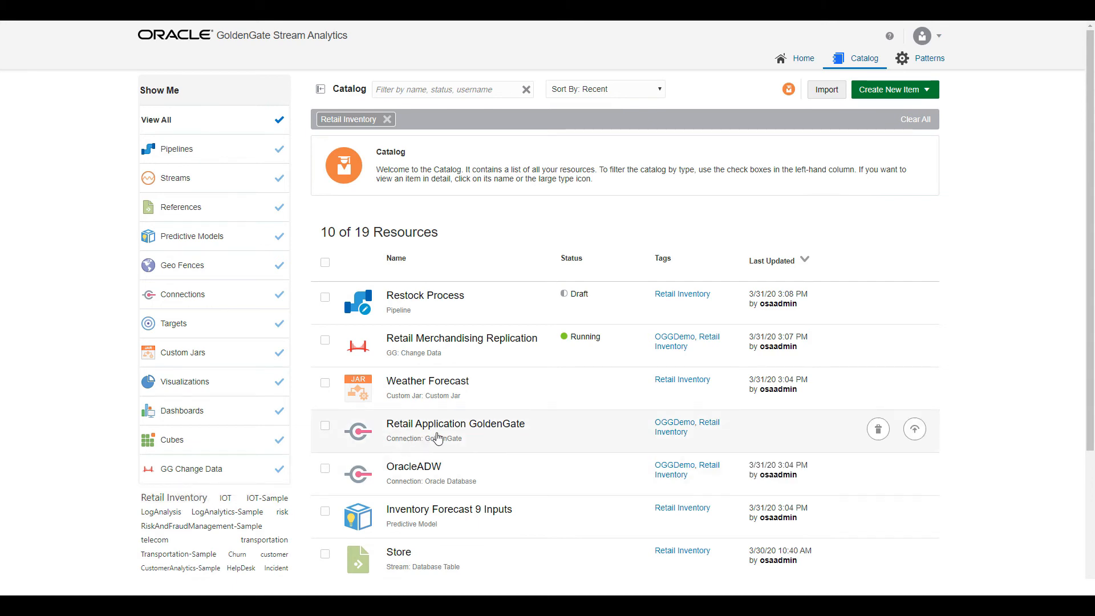
click(901, 89)
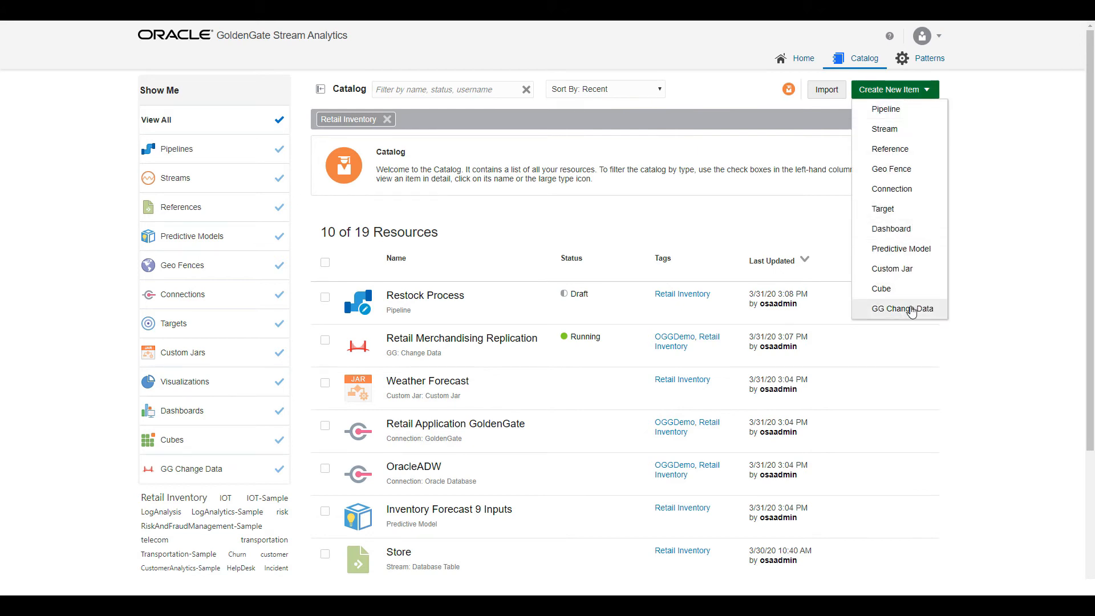
click(976, 358)
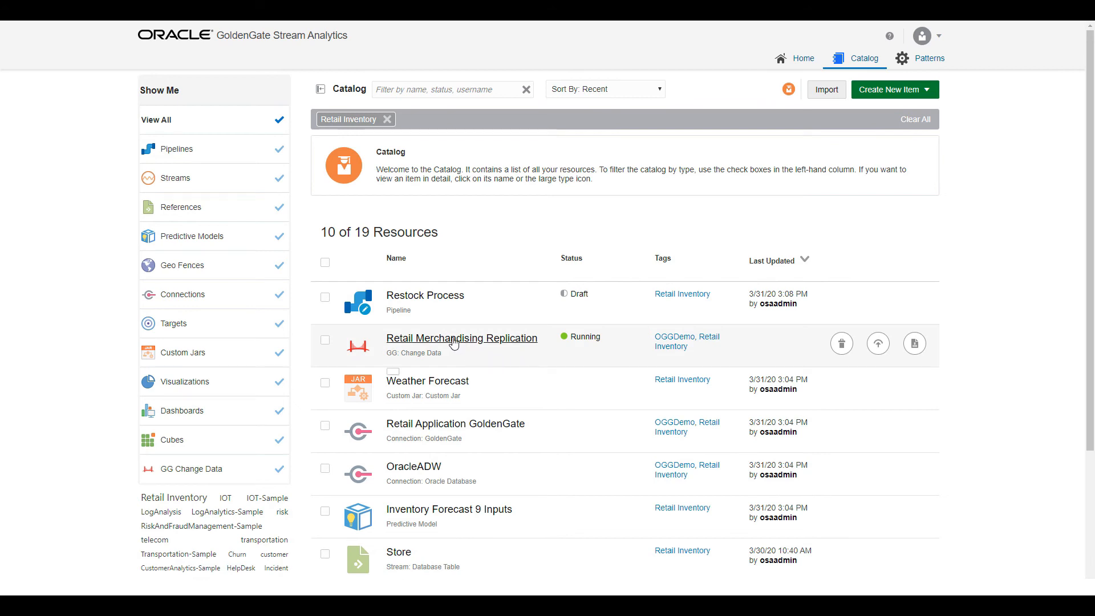
Review the type properties, deployment details and change data details of Retail Merchandising Replication, and close it without saving
click(484, 342)
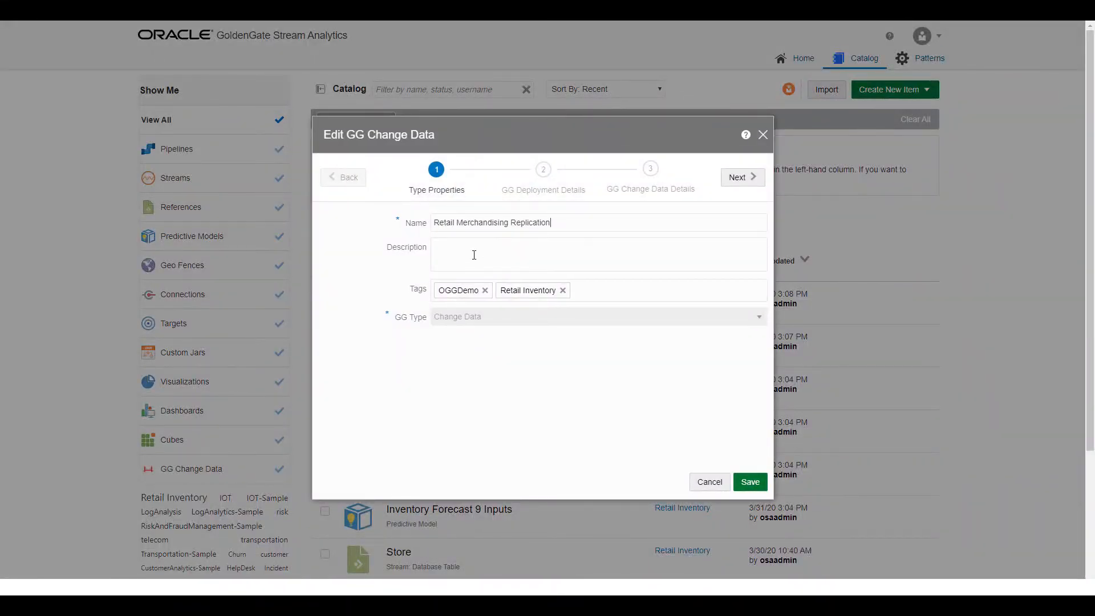
click(741, 178)
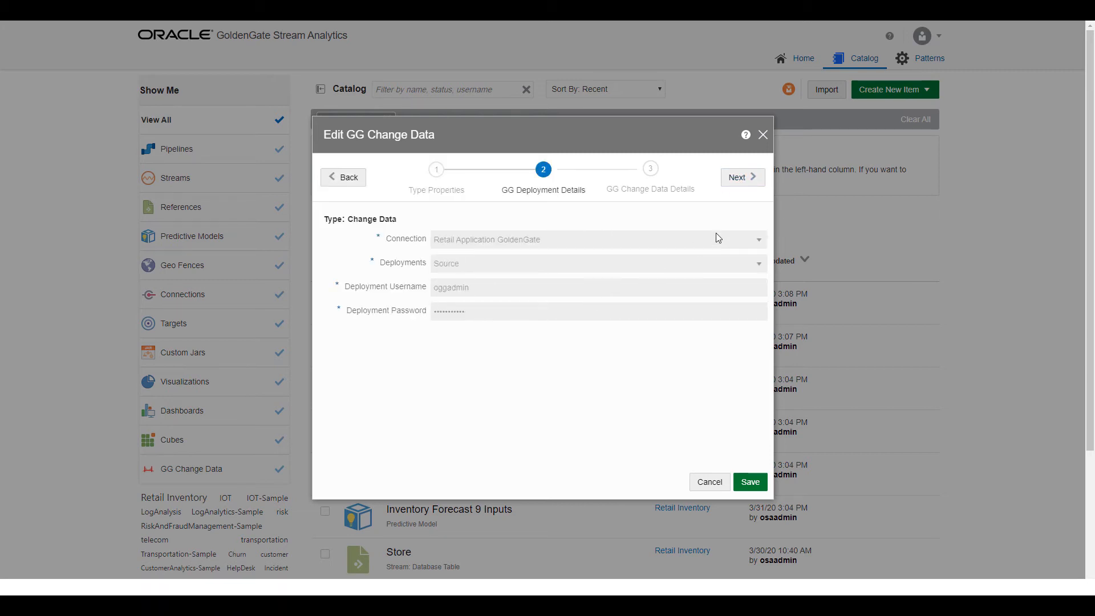
click(748, 180)
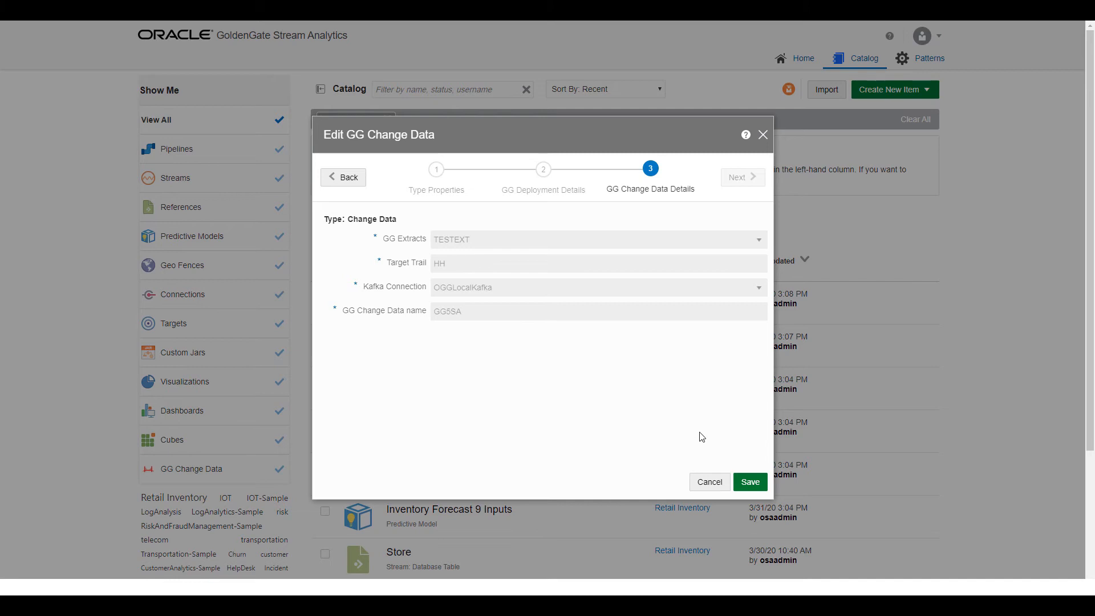
click(709, 482)
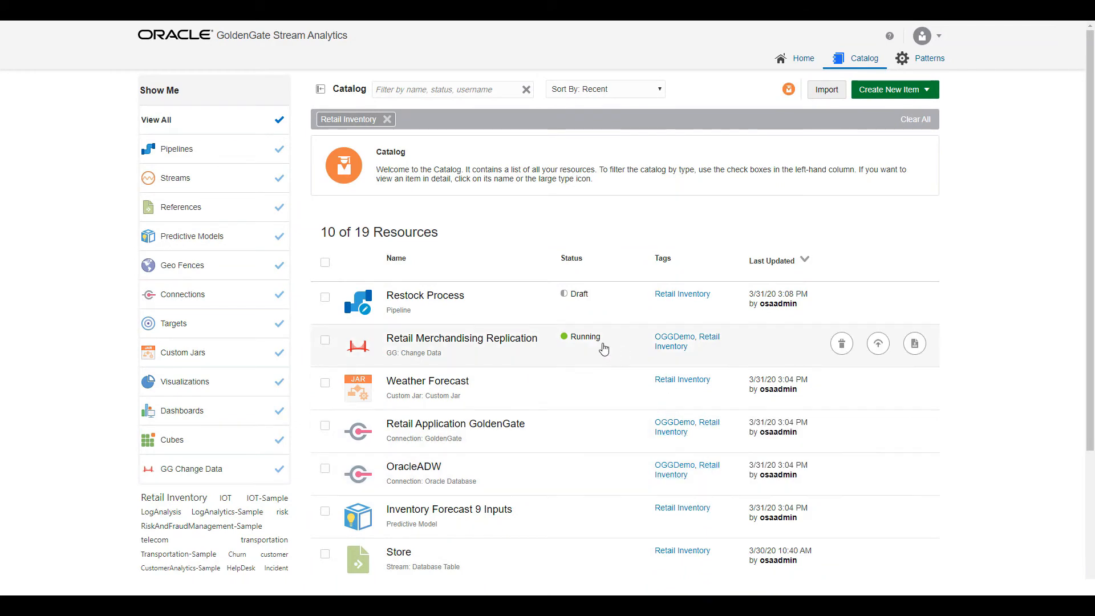
Open the Restock Process pipeline, select the EnrichInventory stage and examine its live output across the remaining columns
click(439, 296)
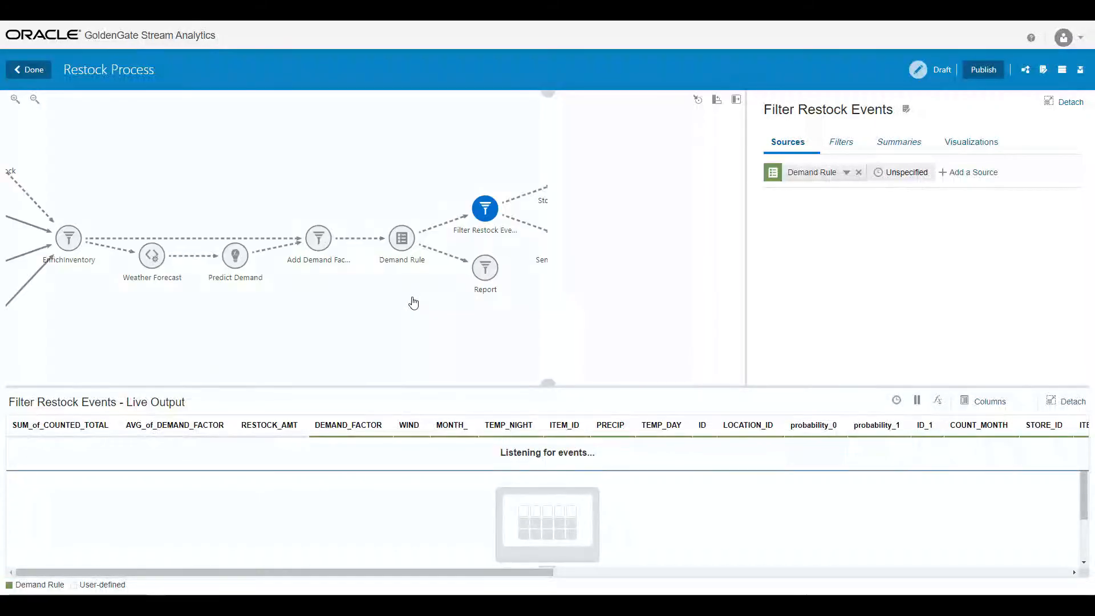
click(166, 239)
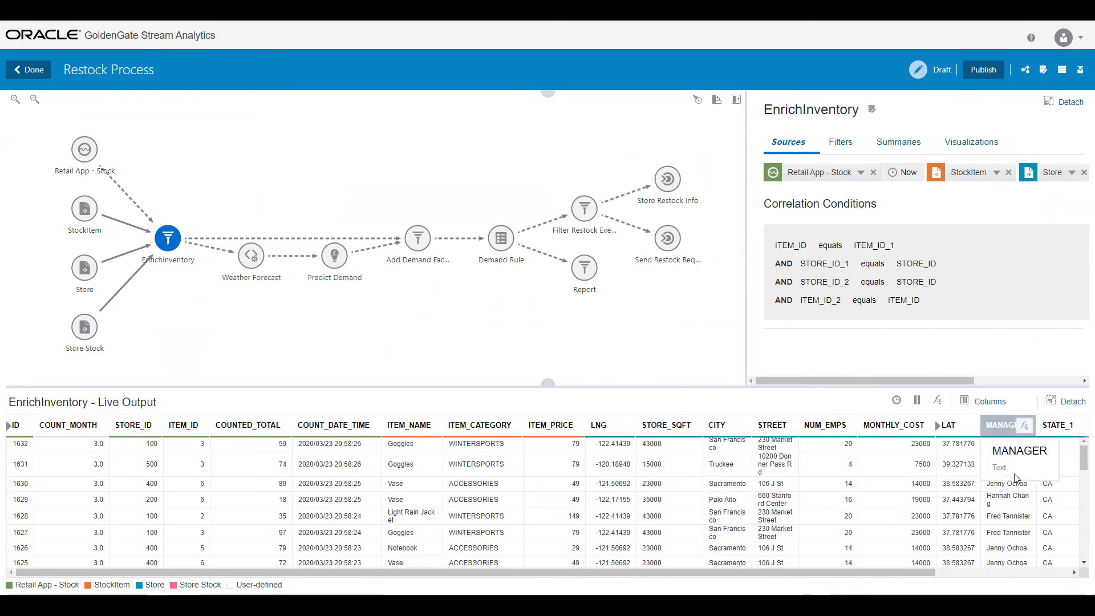
drag(911, 576, 1061, 573)
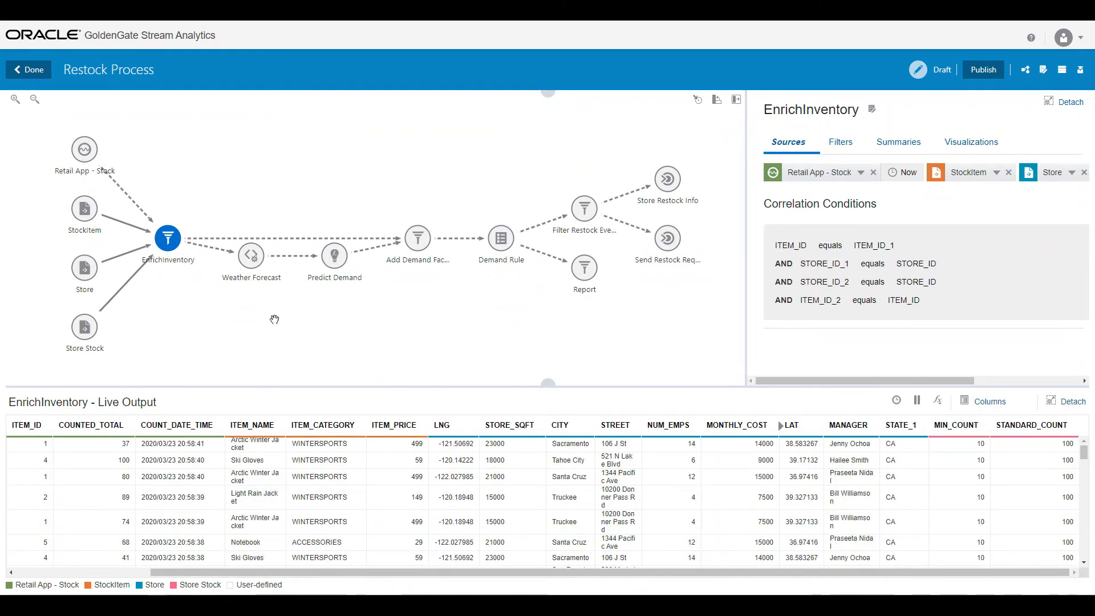
Examine the Weather Forecast stage's input mapping and the Predict Demand stage's complete model mapping with their live outputs
click(250, 261)
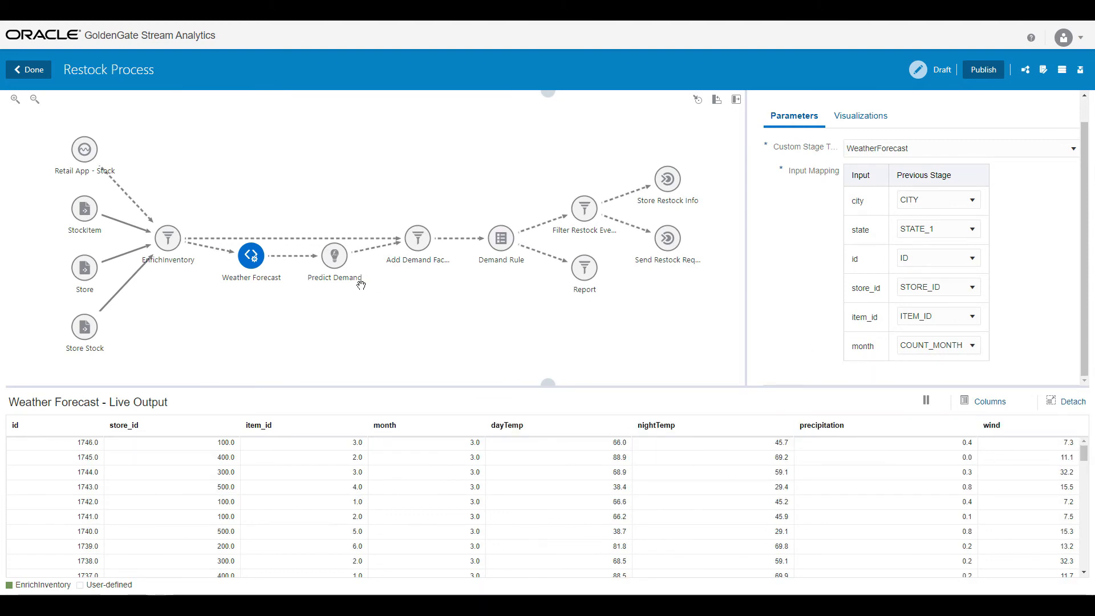
click(335, 262)
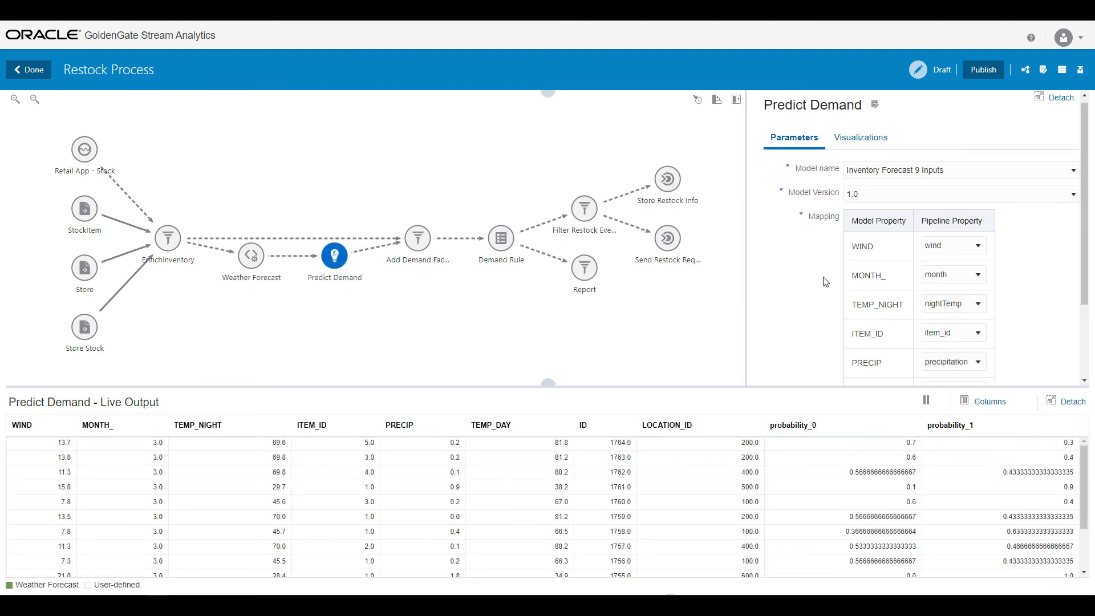
scroll(825, 282, down, 2)
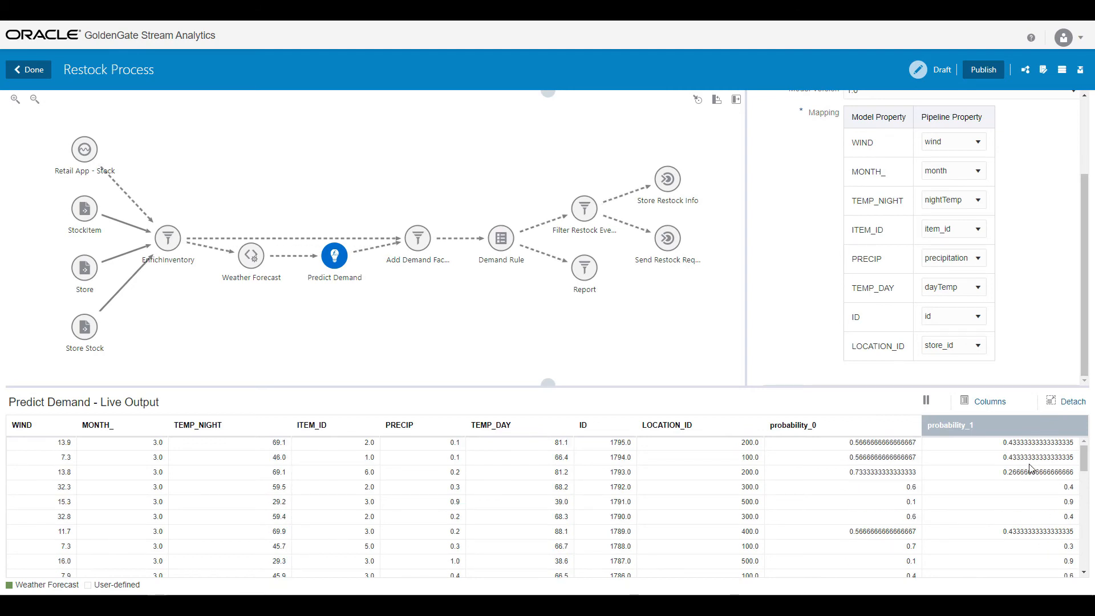
Select the Add Demand Factor stage and hide the probability_0 column in its live output
click(413, 242)
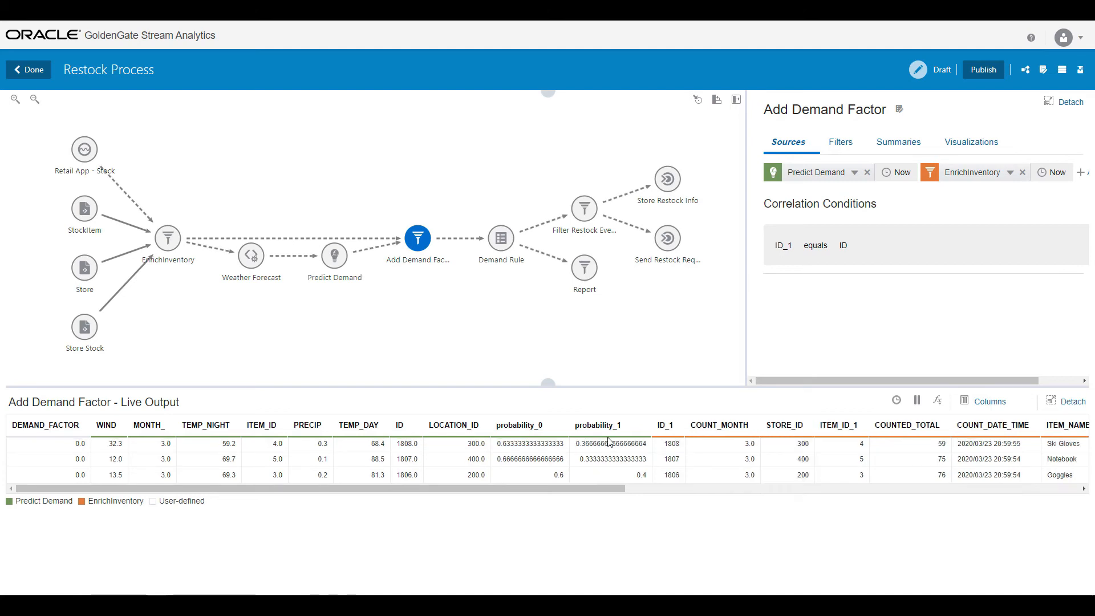
right_click(532, 427)
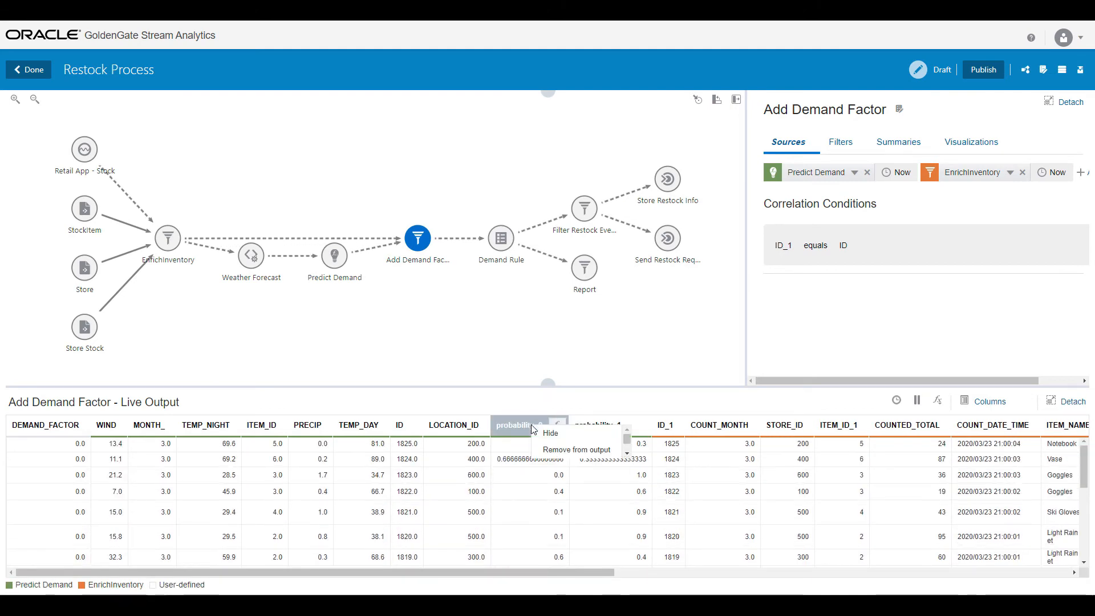
click(551, 433)
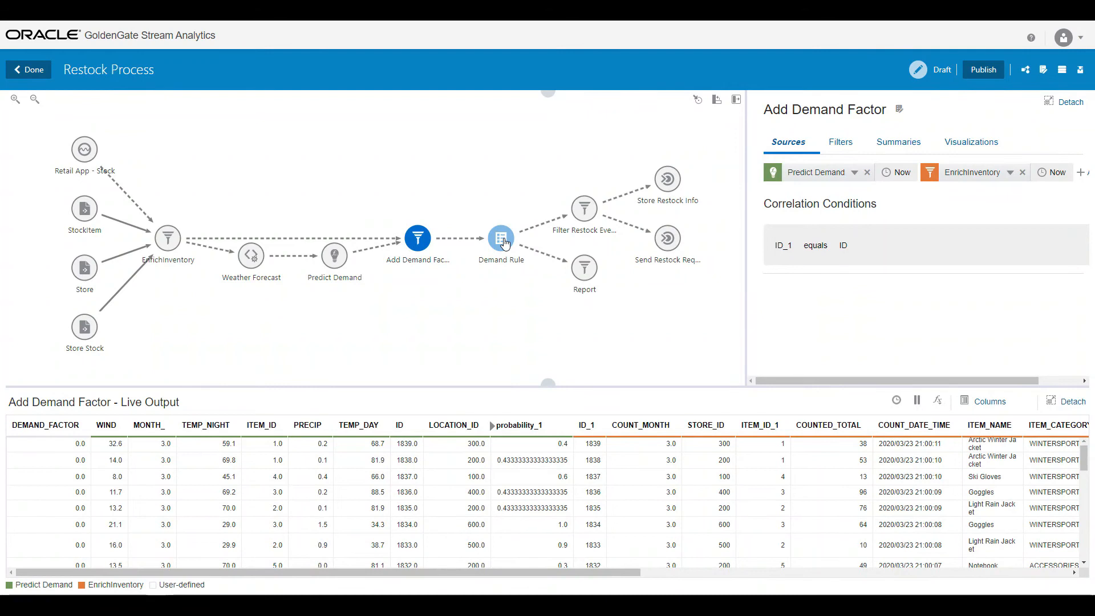
Review the High Demand, Low Demand and Normal Demand rules of the Demand Rule stage
click(502, 239)
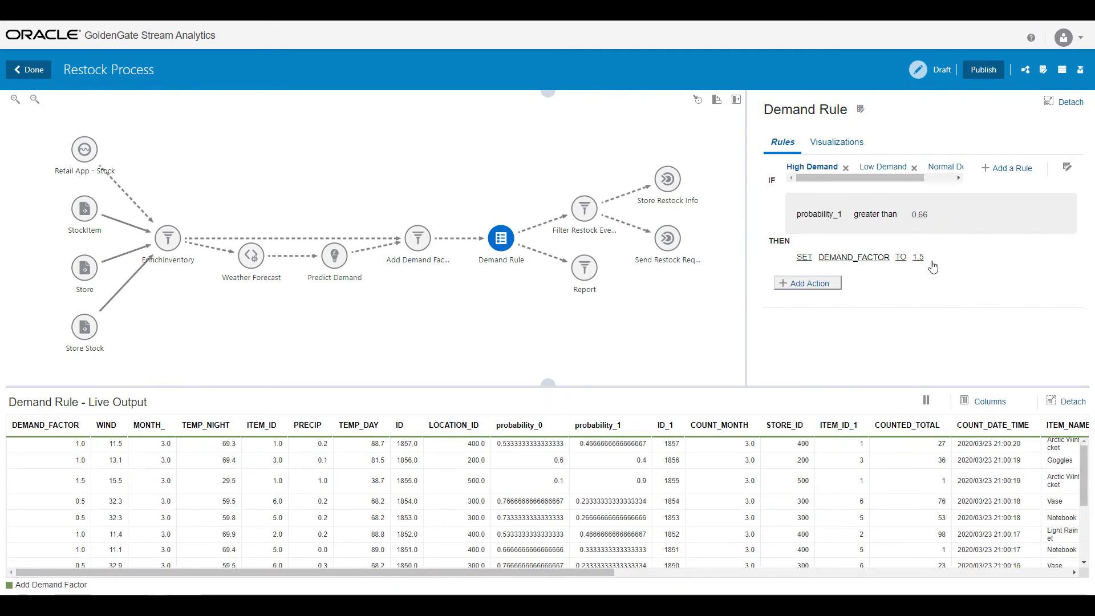
click(884, 170)
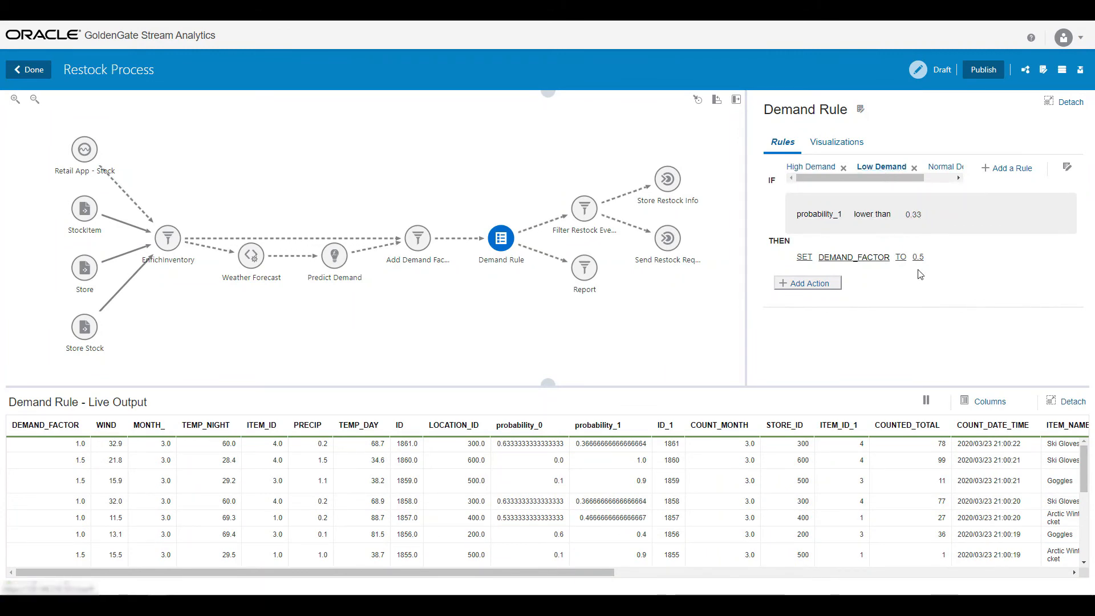
click(944, 169)
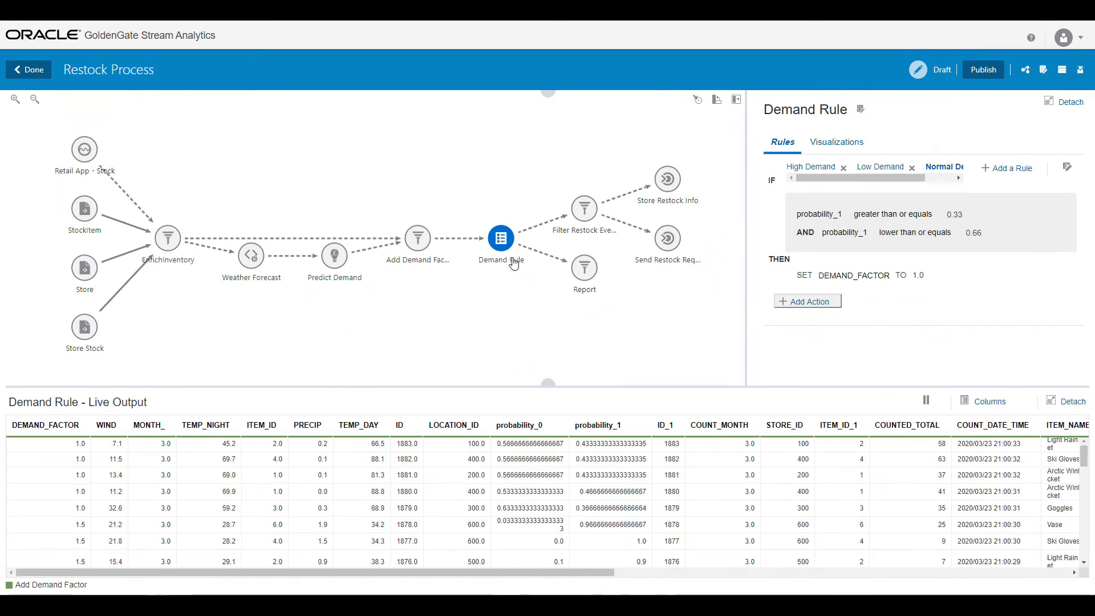
Select the Filter Restock Events stage and examine its filter condition and its summaries alongside the live output
click(581, 213)
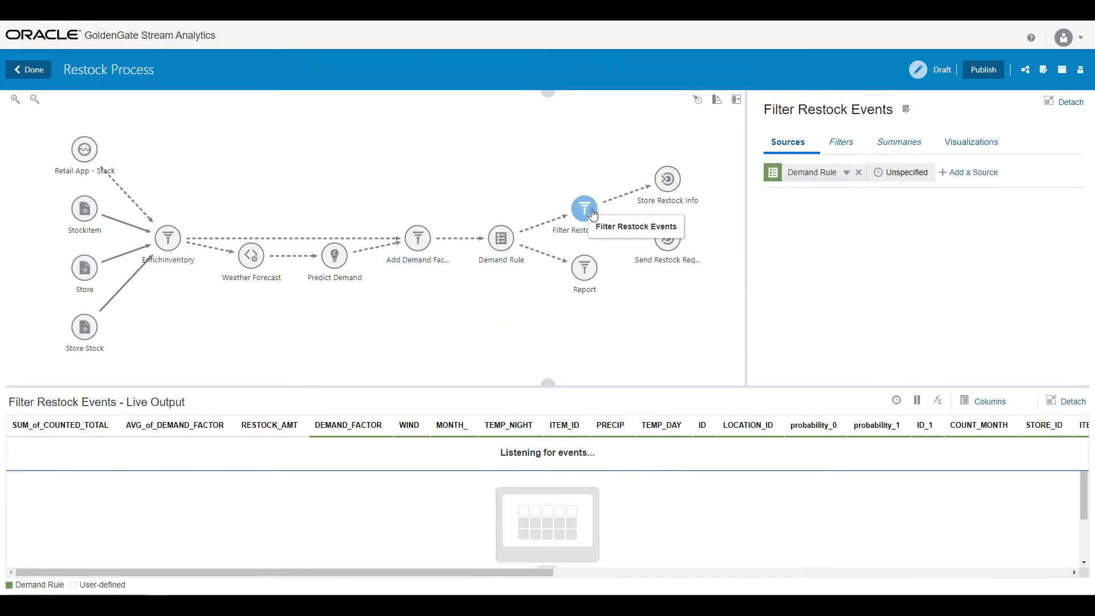
click(848, 143)
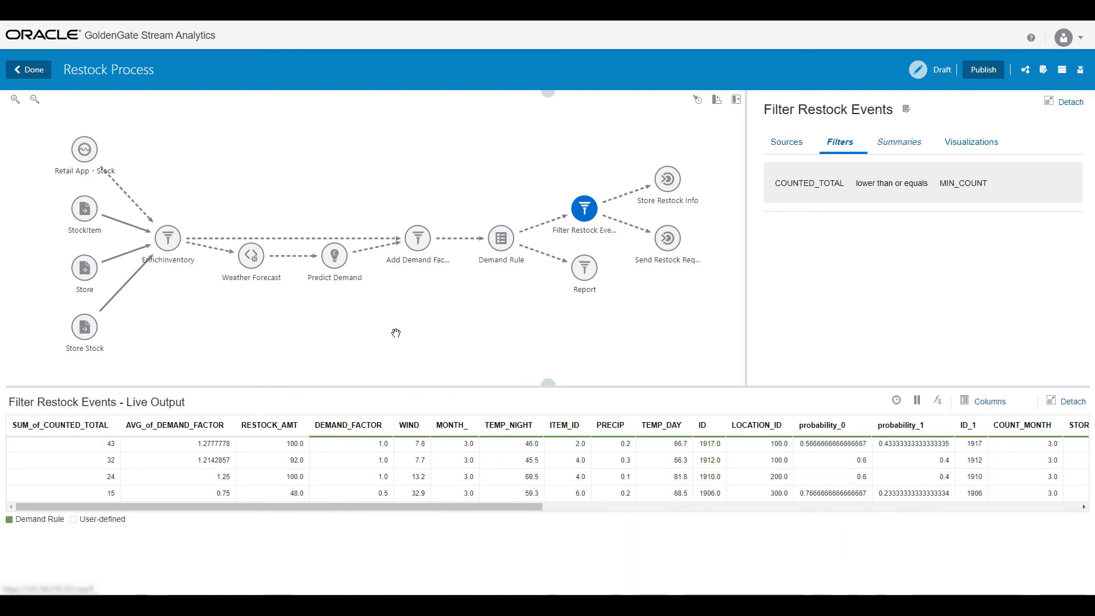
mouse_move(266, 426)
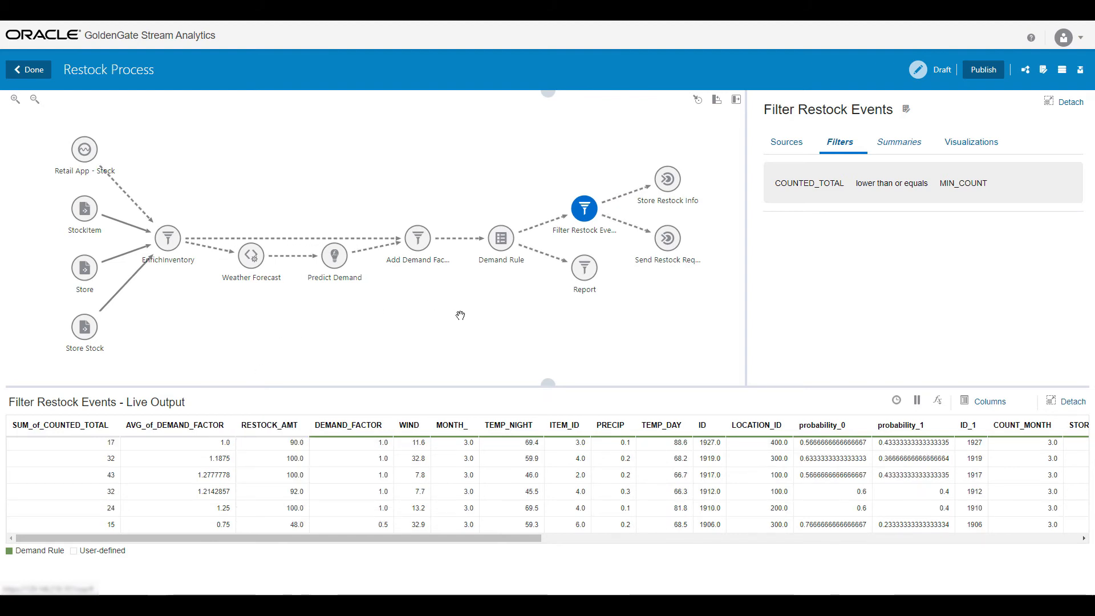
click(906, 147)
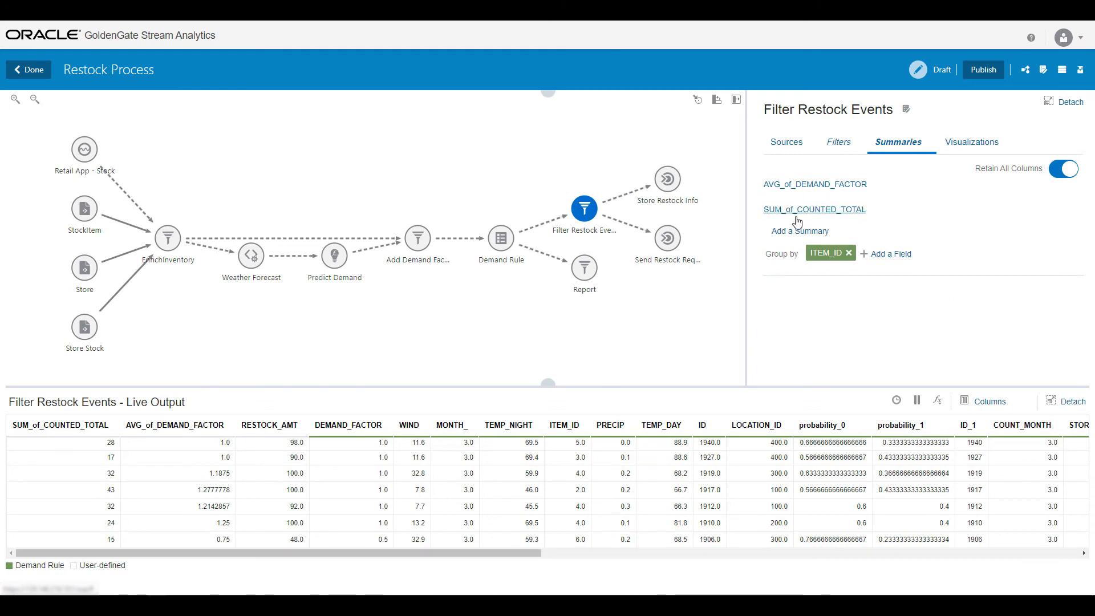
Show the Filter Restock Events visualizations, collapse the live output for more room, and shift the Restock Events map to northern California
click(979, 147)
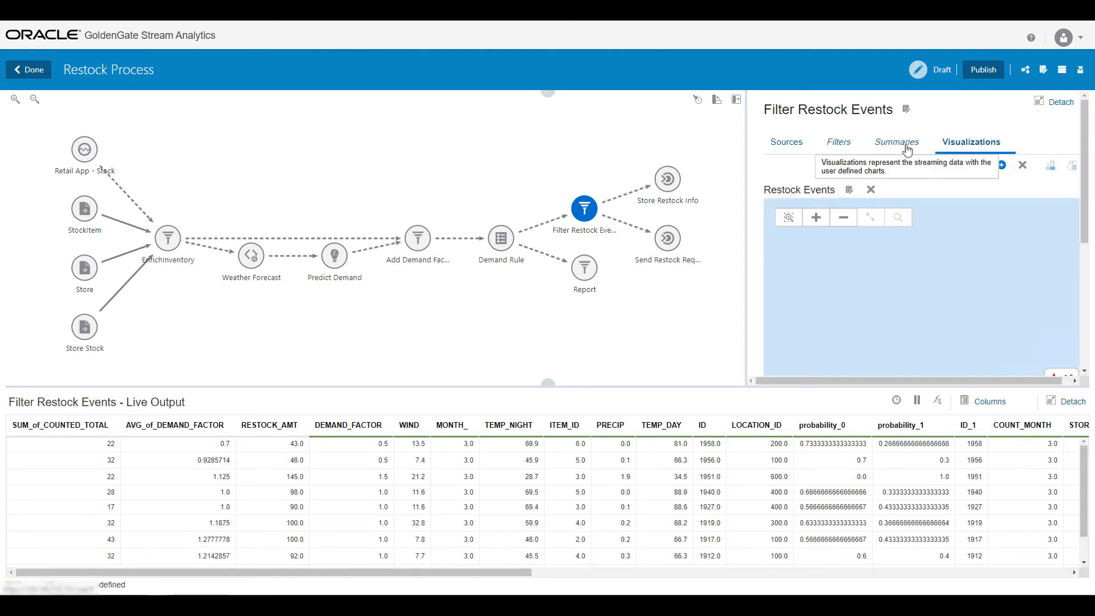
click(548, 380)
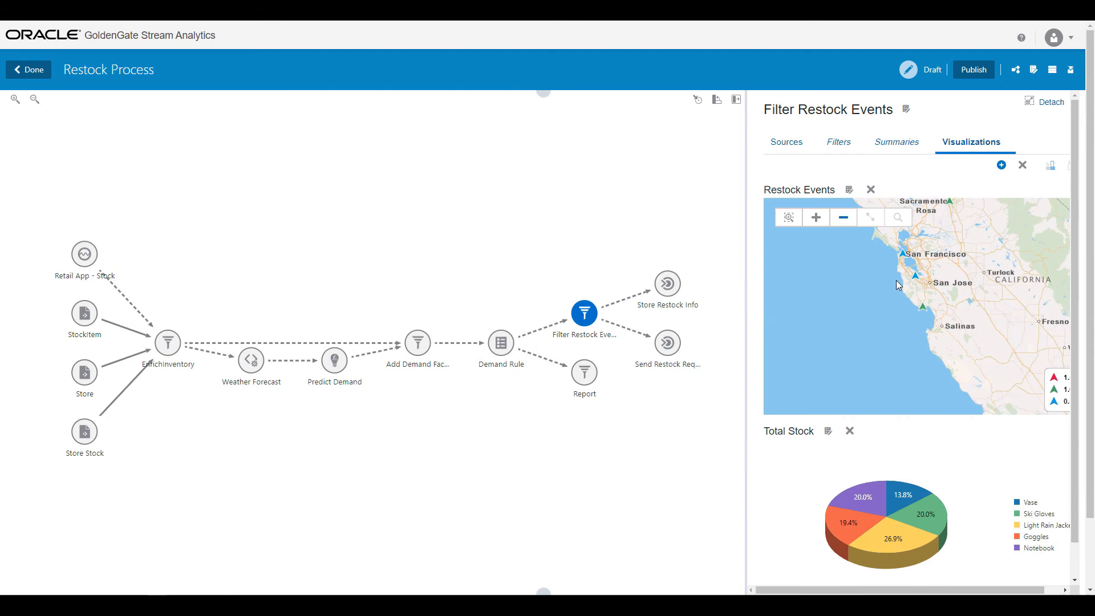
drag(878, 337, 852, 379)
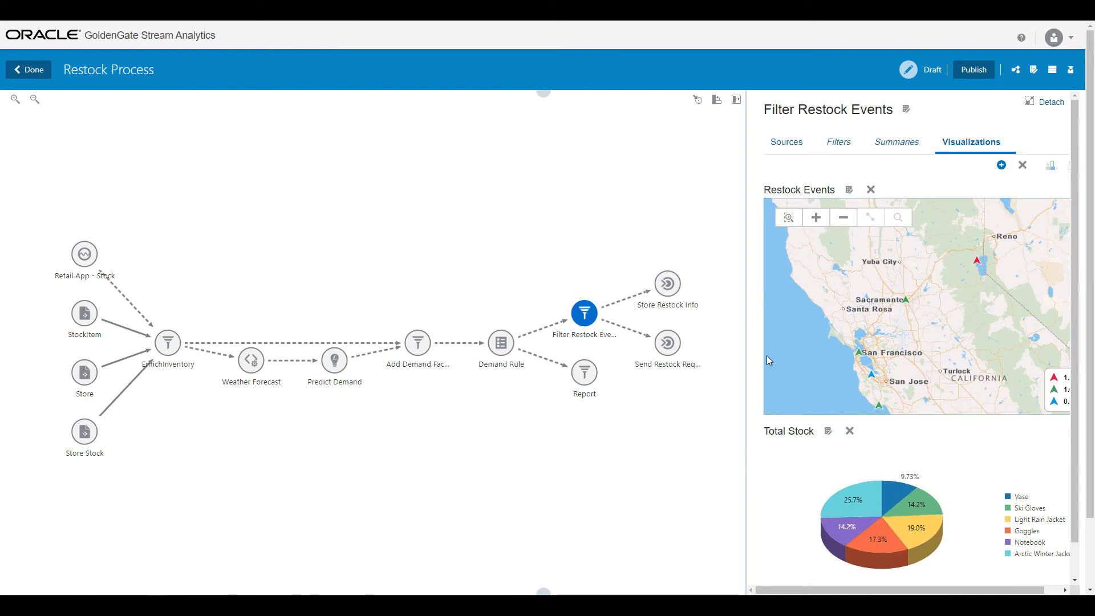
Review the target mappings of the Store Restock Info and Send Restock Request stages
click(668, 285)
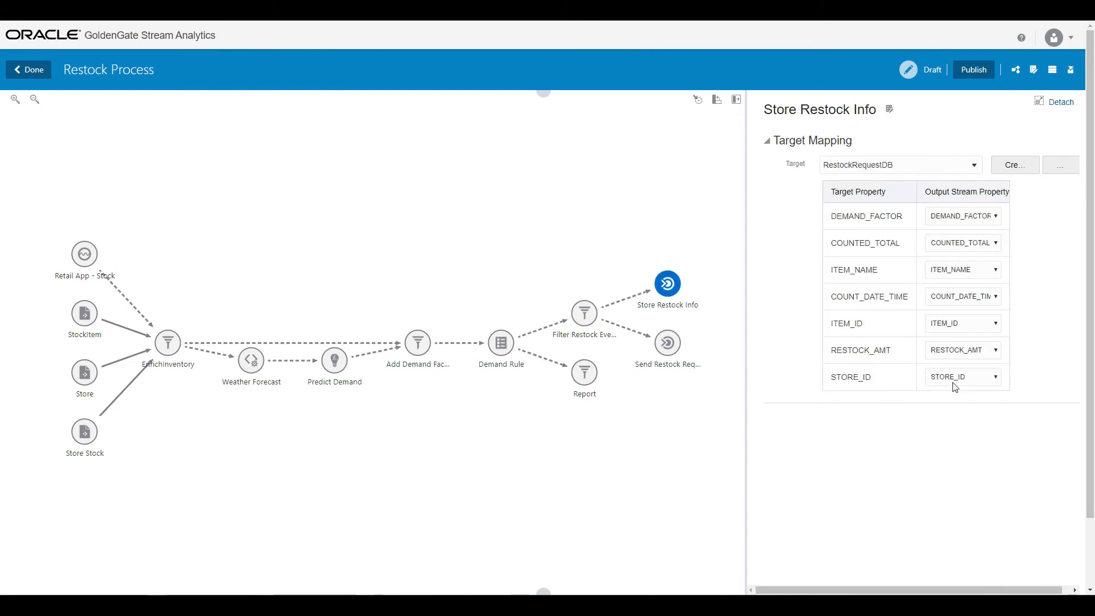
click(665, 344)
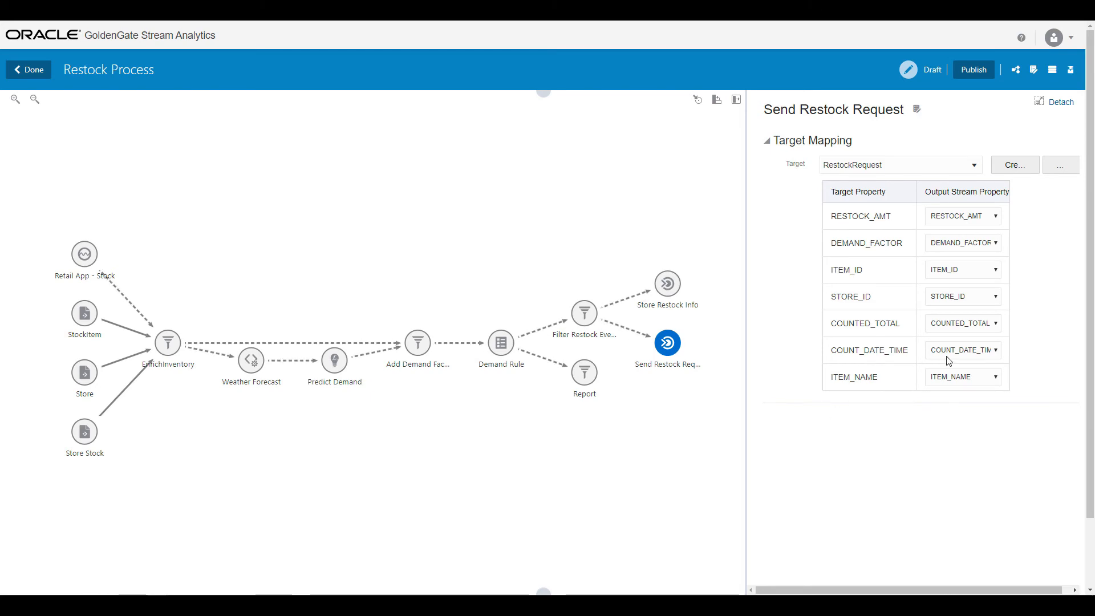
Publish the Restock Process pipeline with the existing pipeline settings and return to the catalog
click(974, 69)
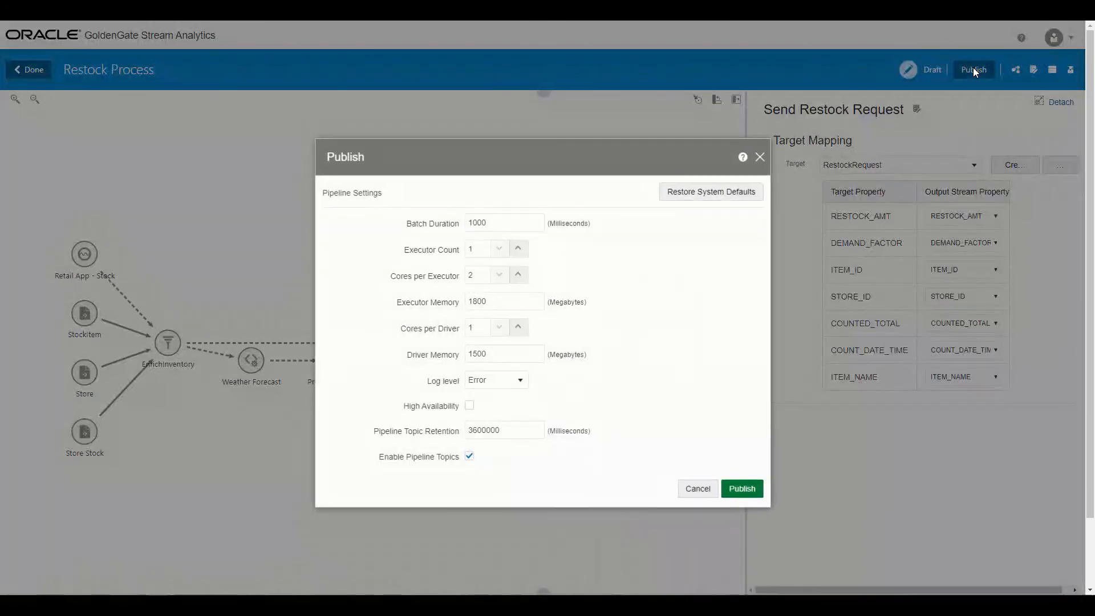
click(740, 489)
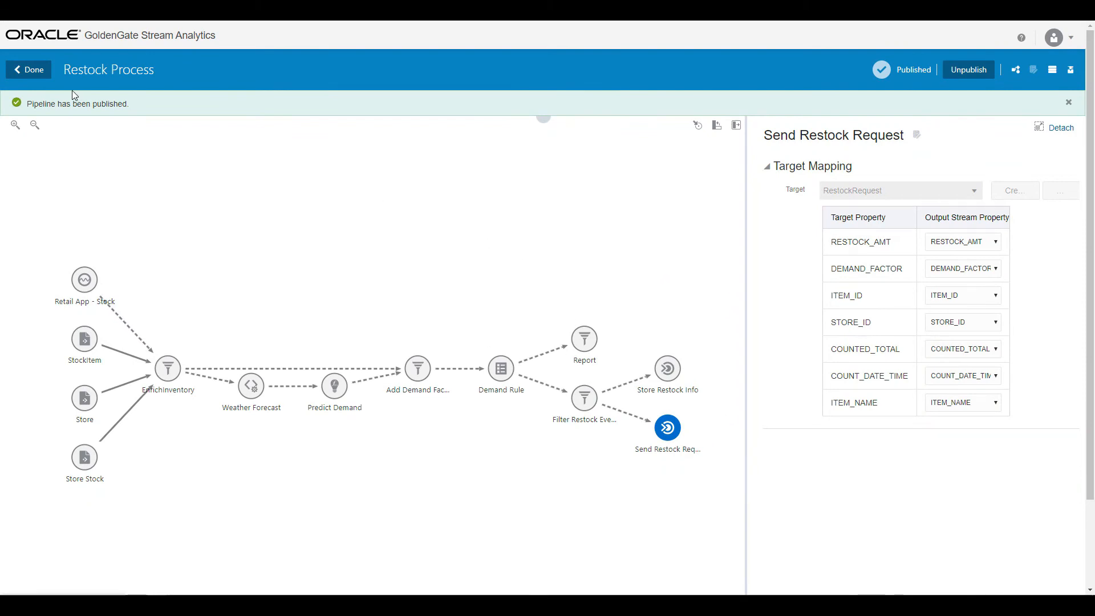
click(32, 70)
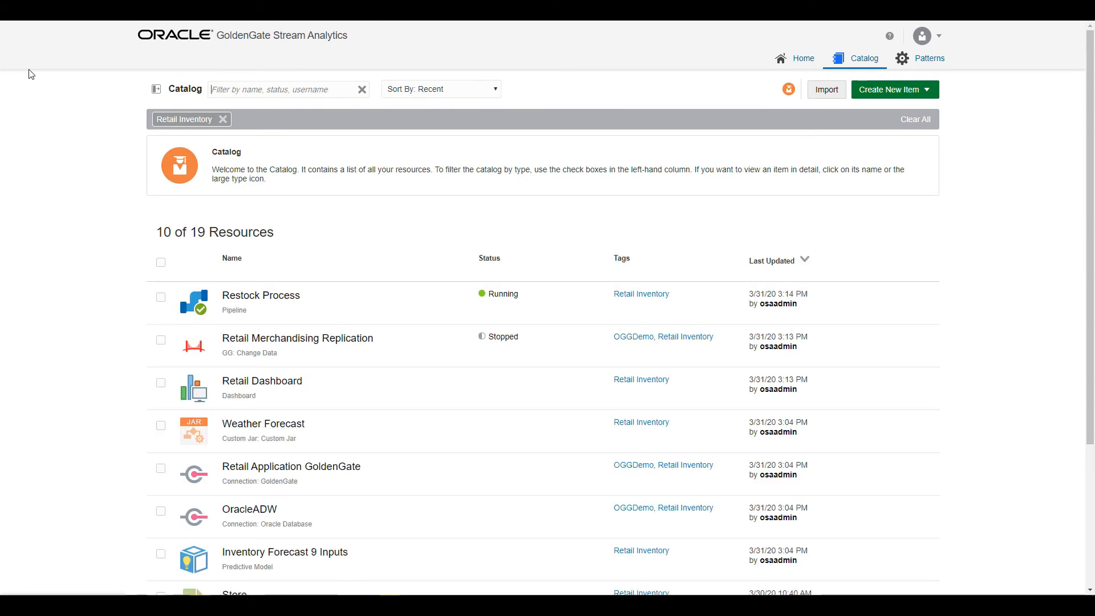
View the immediate family dependencies of Restock Process, close them, and open the Retail Dashboard
mouse_move(485, 303)
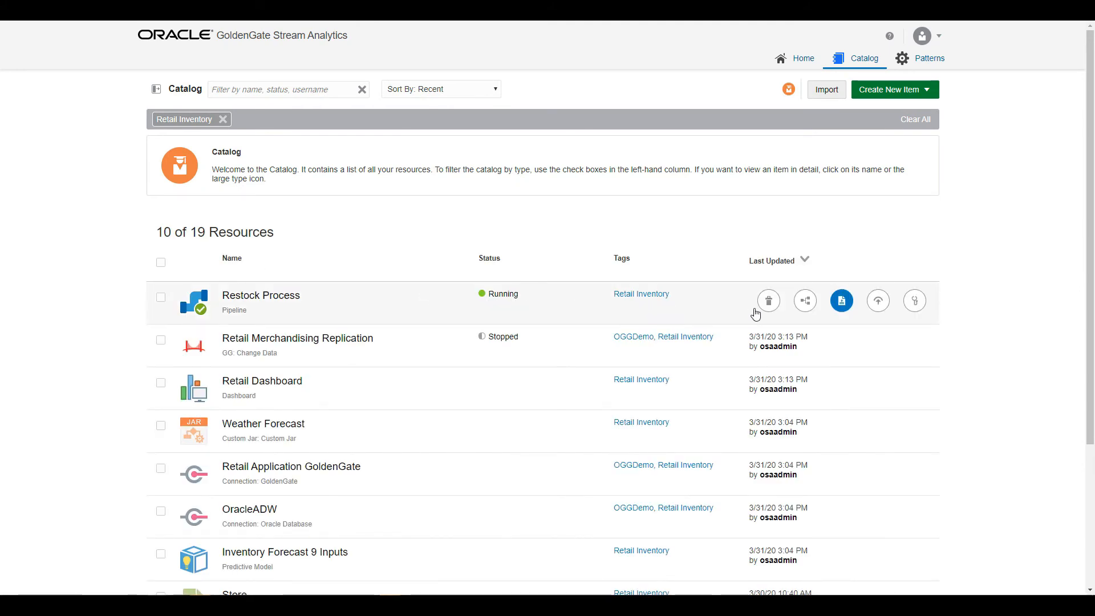
click(805, 304)
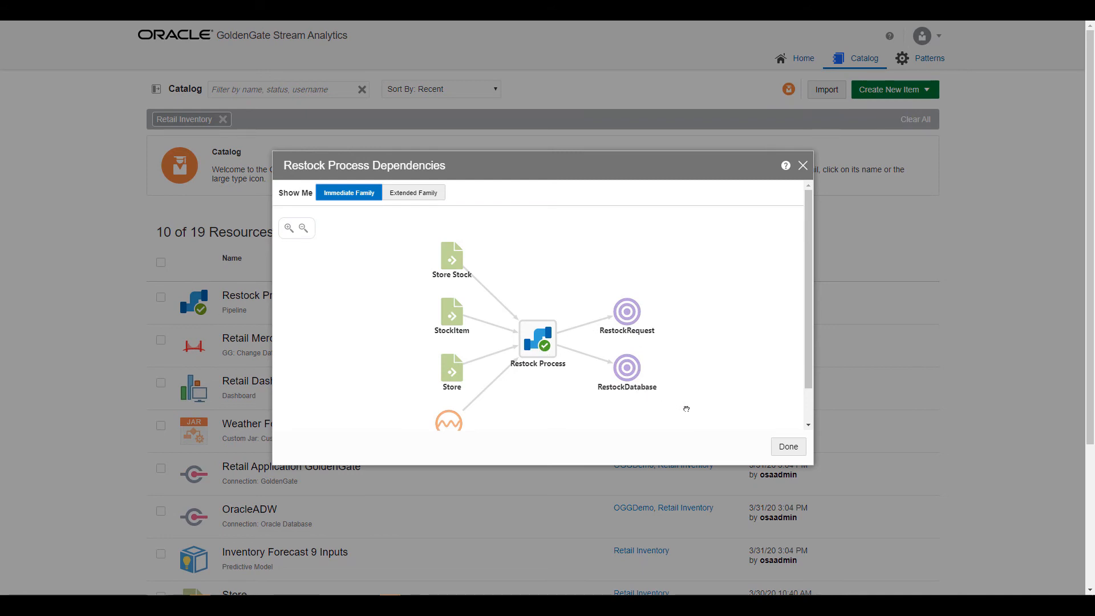
click(789, 448)
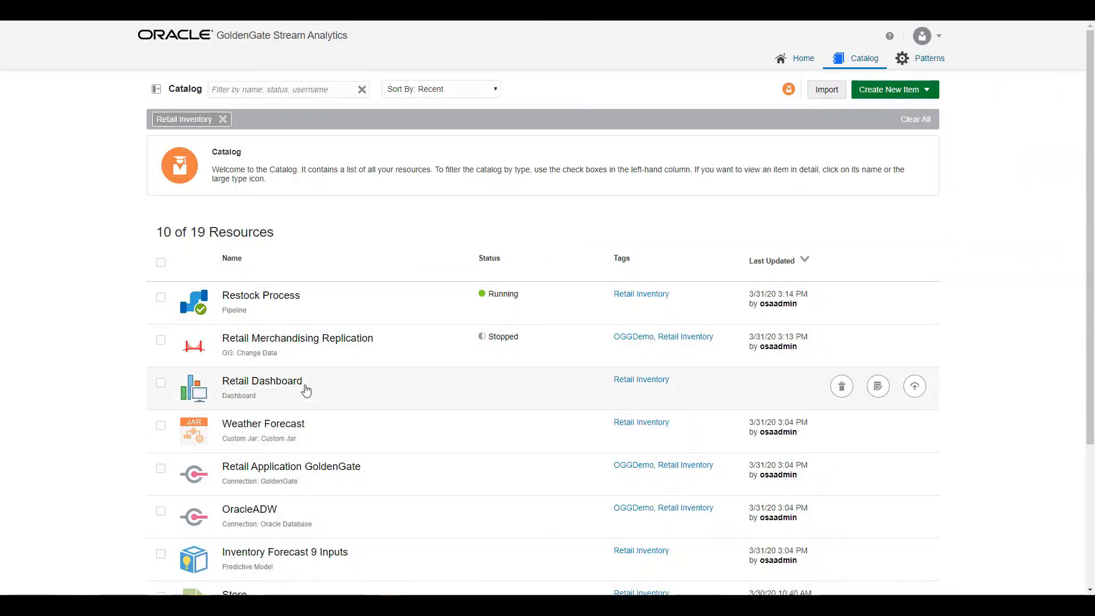
click(271, 381)
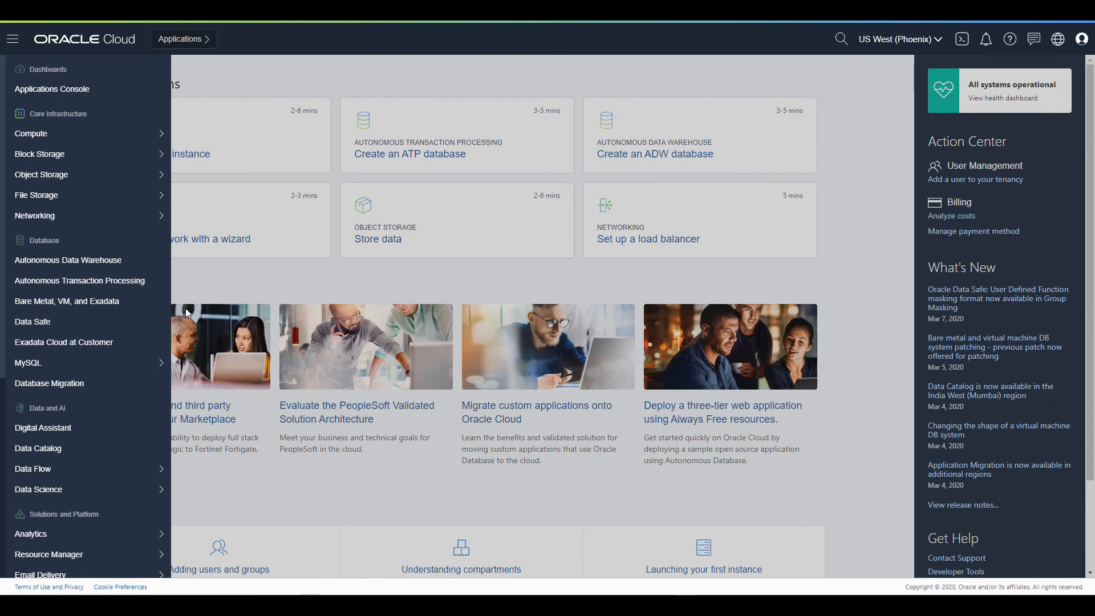
From the Oracle Cloud console, launch the OracleAnalytics instance from Analytics Cloud and go to its Data page
click(140, 537)
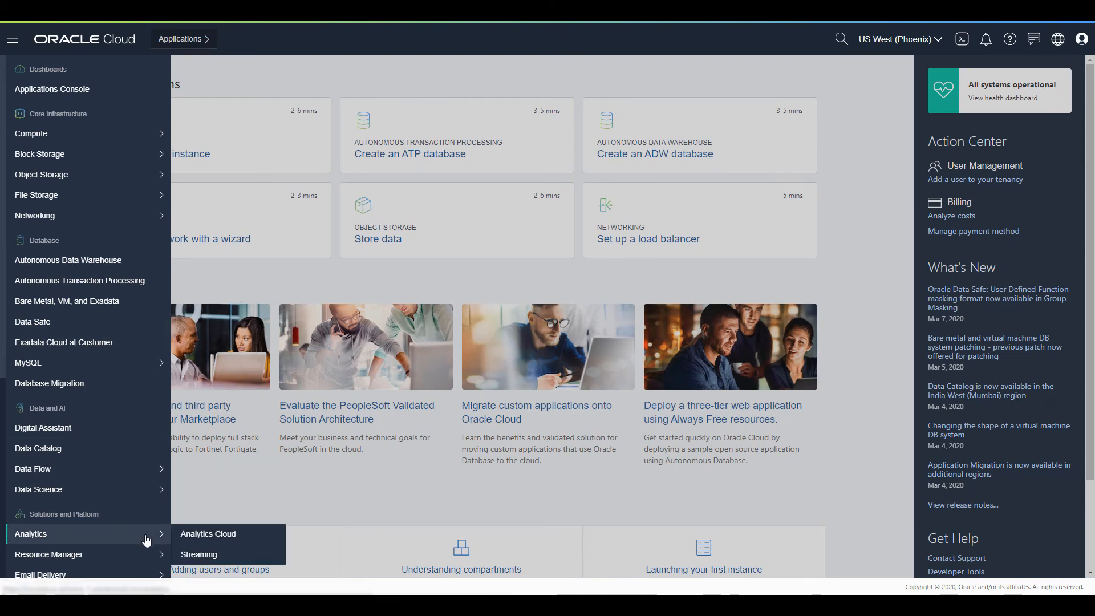
click(213, 536)
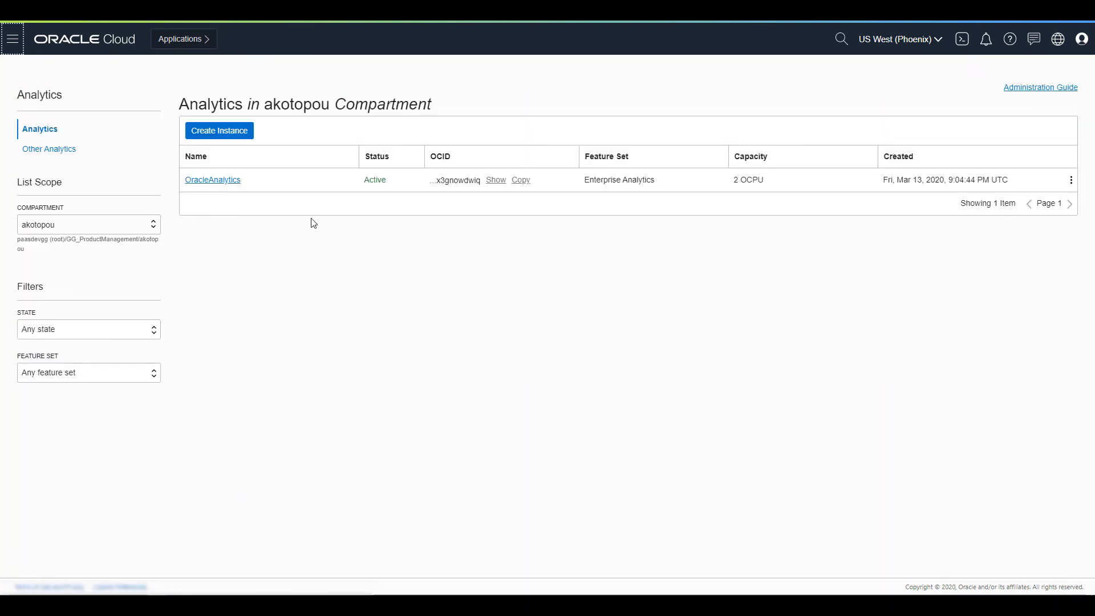
click(207, 182)
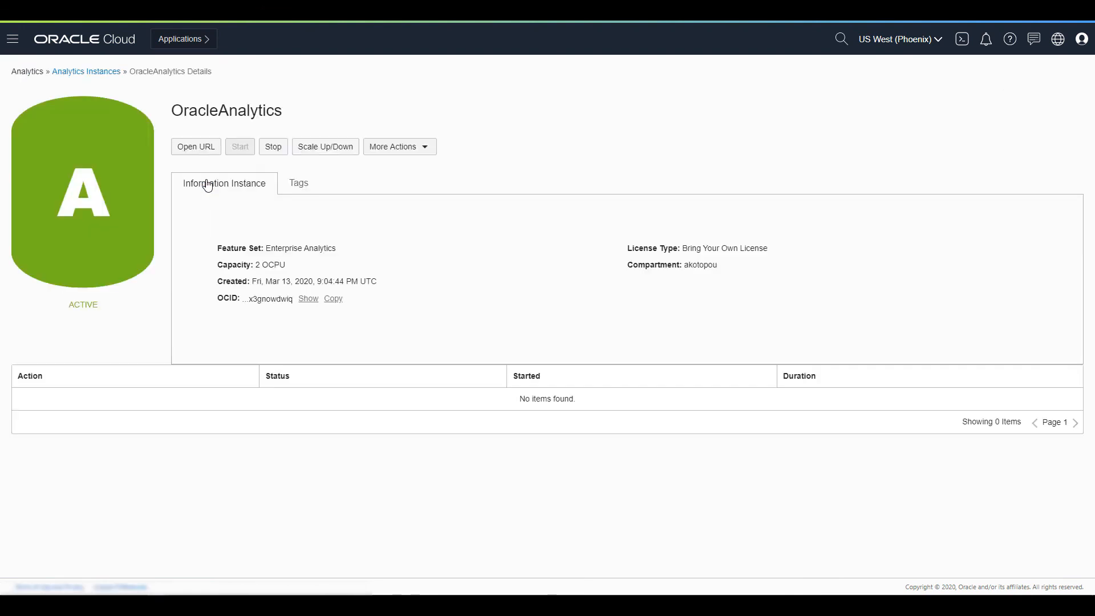
click(195, 150)
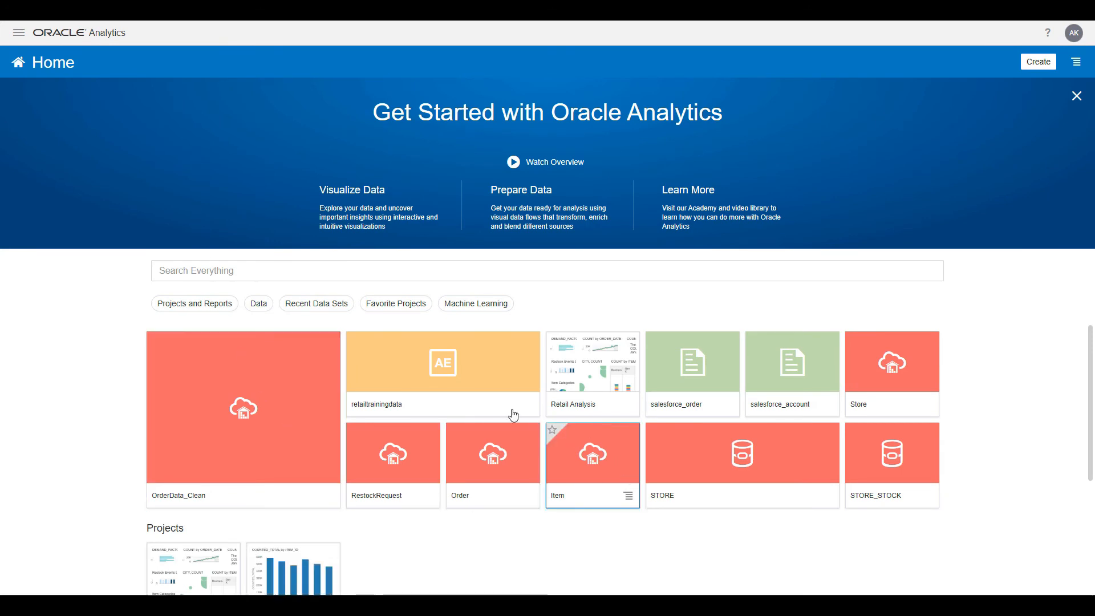
click(19, 32)
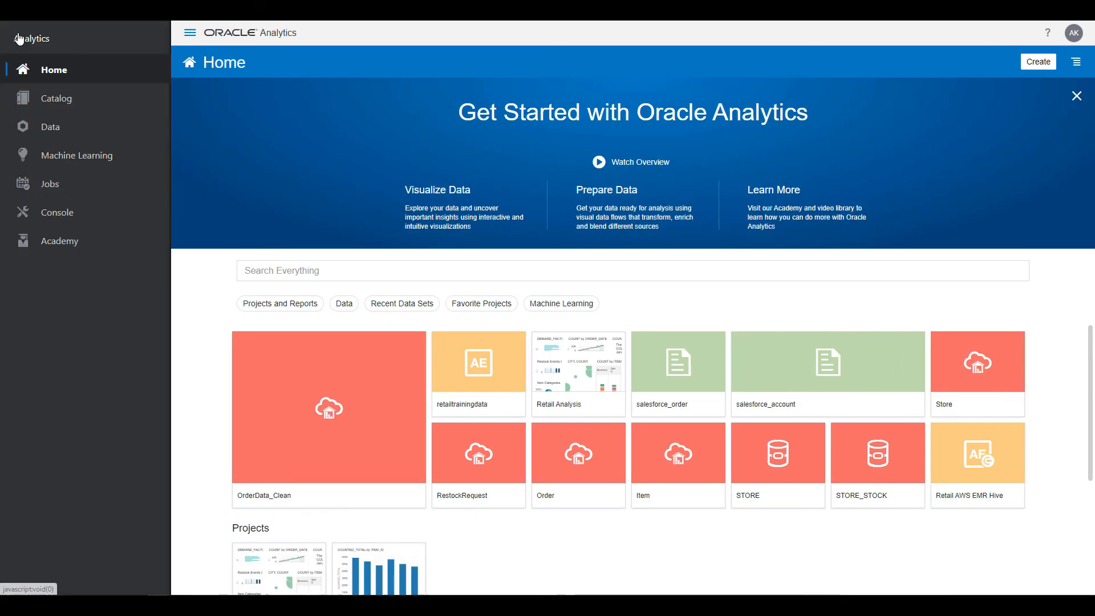
click(47, 128)
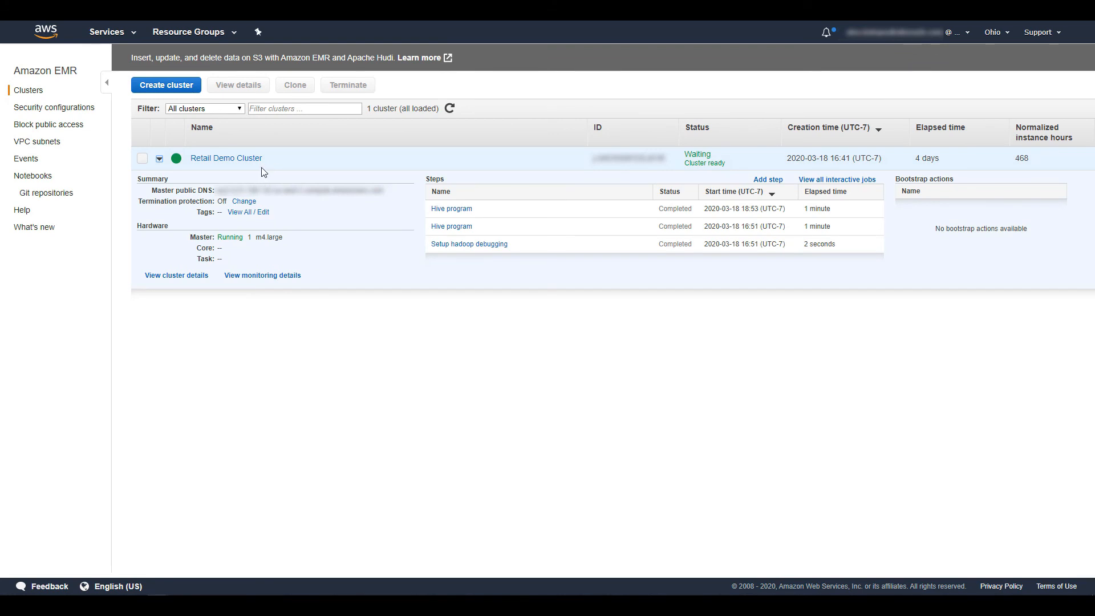
In the AWS console, switch from EMR to S3 and open the retailTrainingData folder in retaildemo-bucket
click(134, 33)
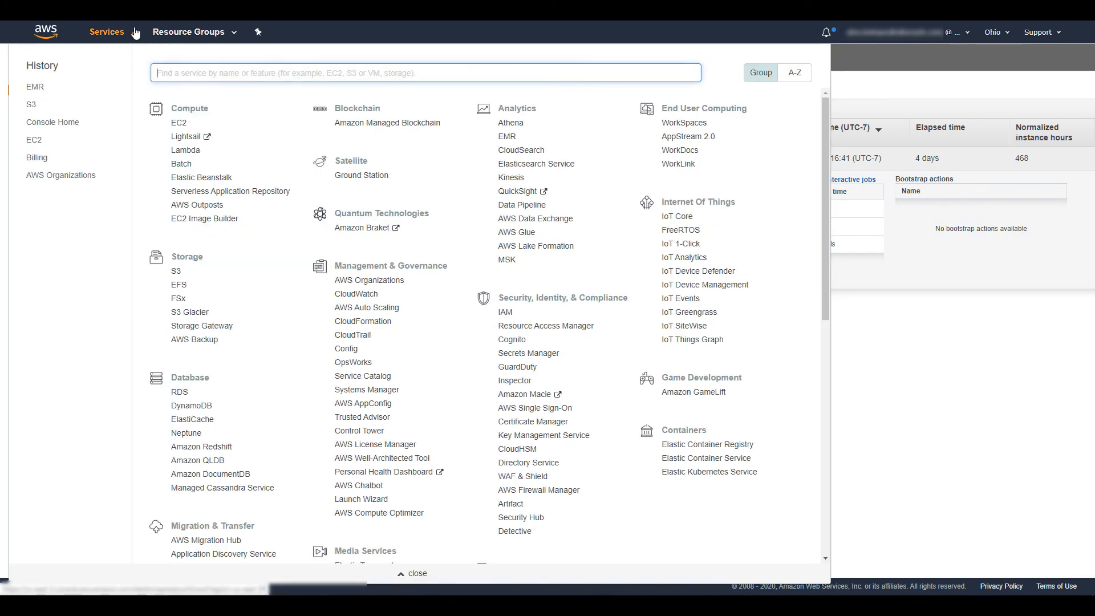
click(30, 106)
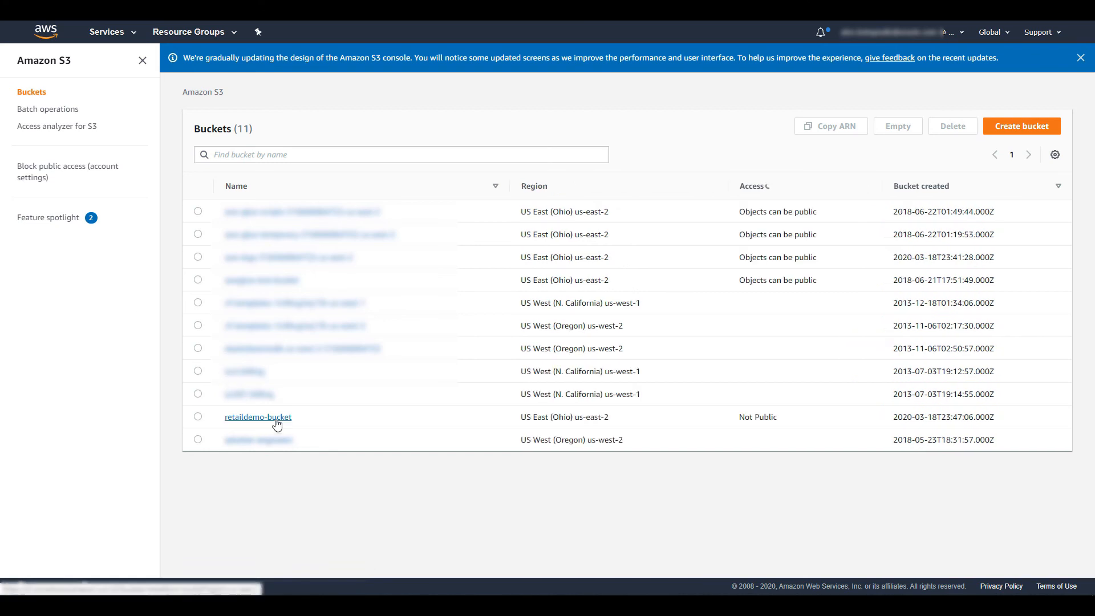
click(276, 422)
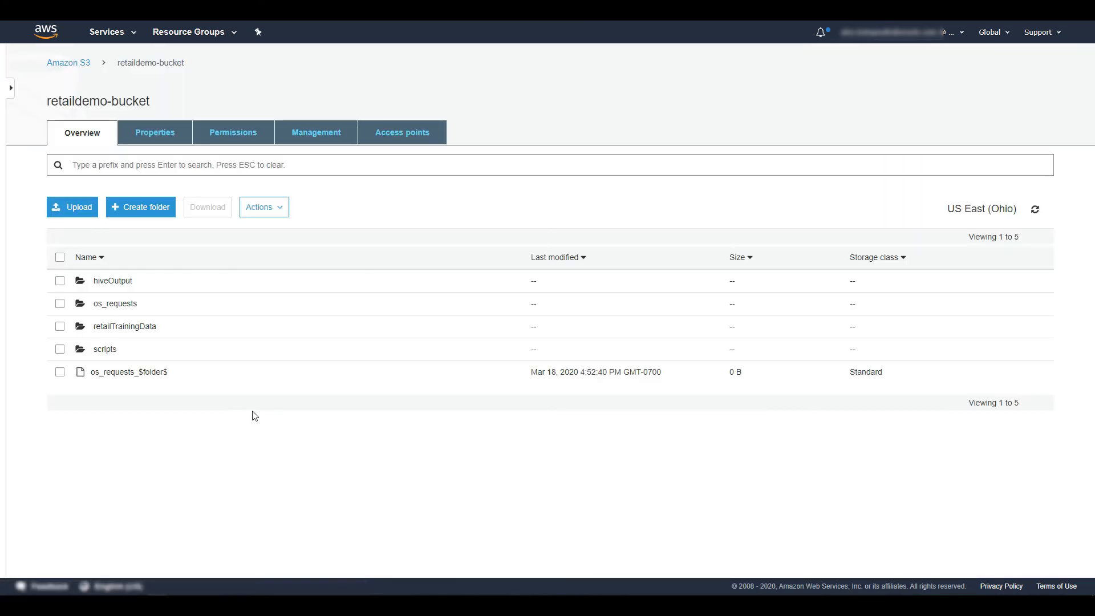
click(142, 328)
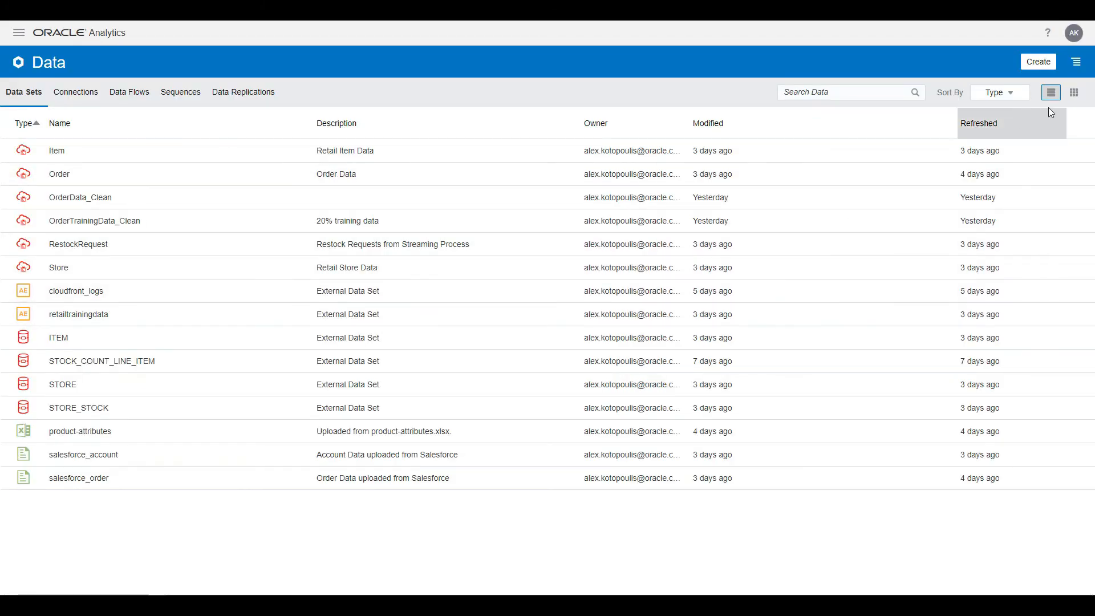
View the settings form for a new Amazon EMR connection and close it without creating the connection
click(1038, 61)
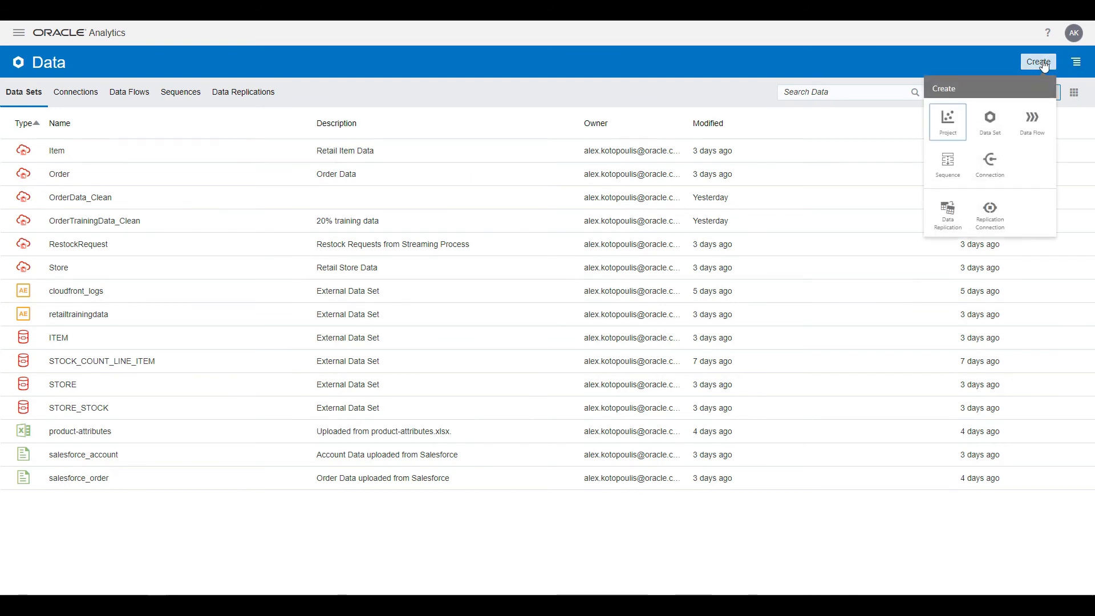
click(990, 164)
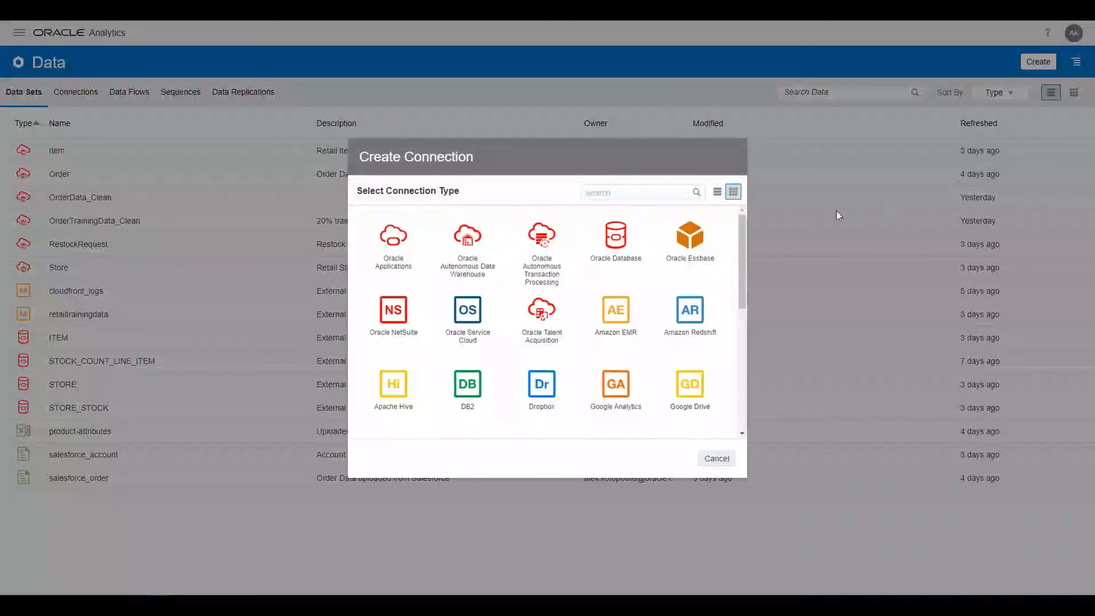
click(617, 317)
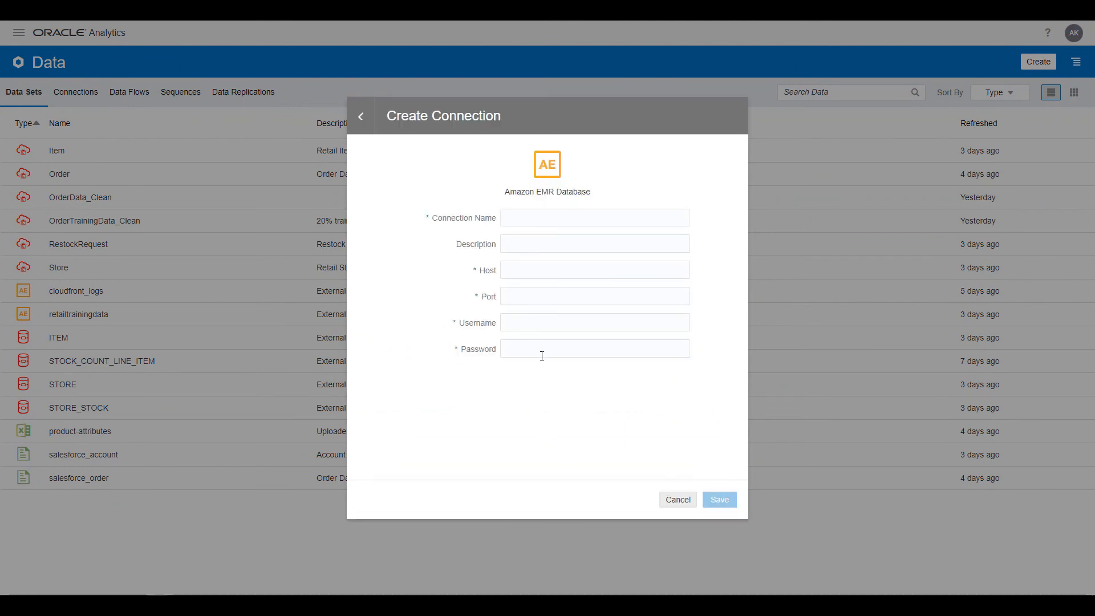
click(677, 500)
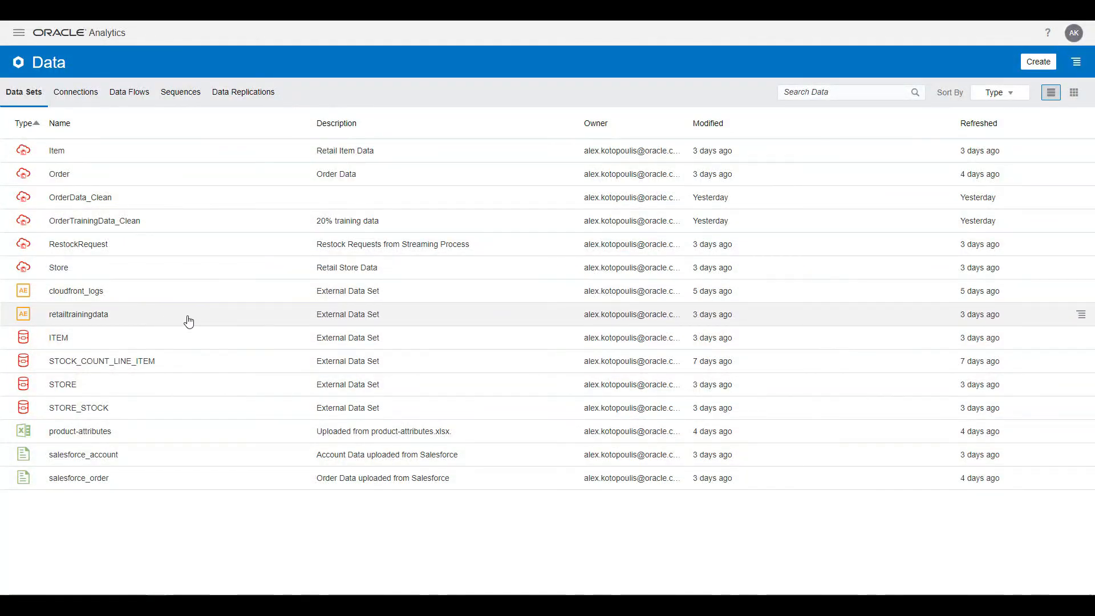
Open the retailtrainingdata data set, inspect its columns including TEMP_DAY, and return to the data set list
click(1079, 319)
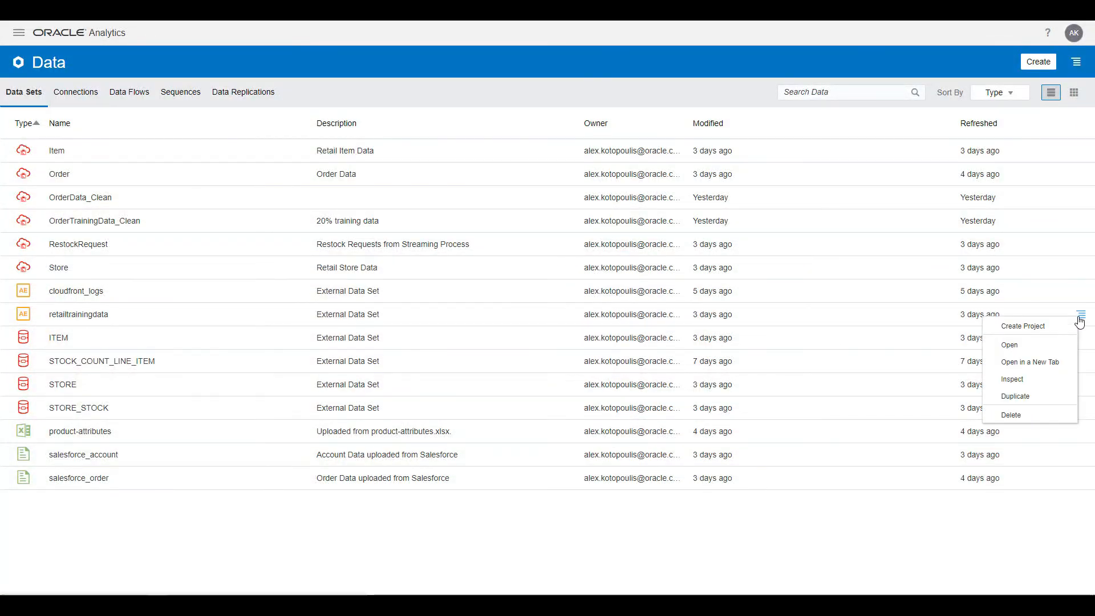
click(1018, 346)
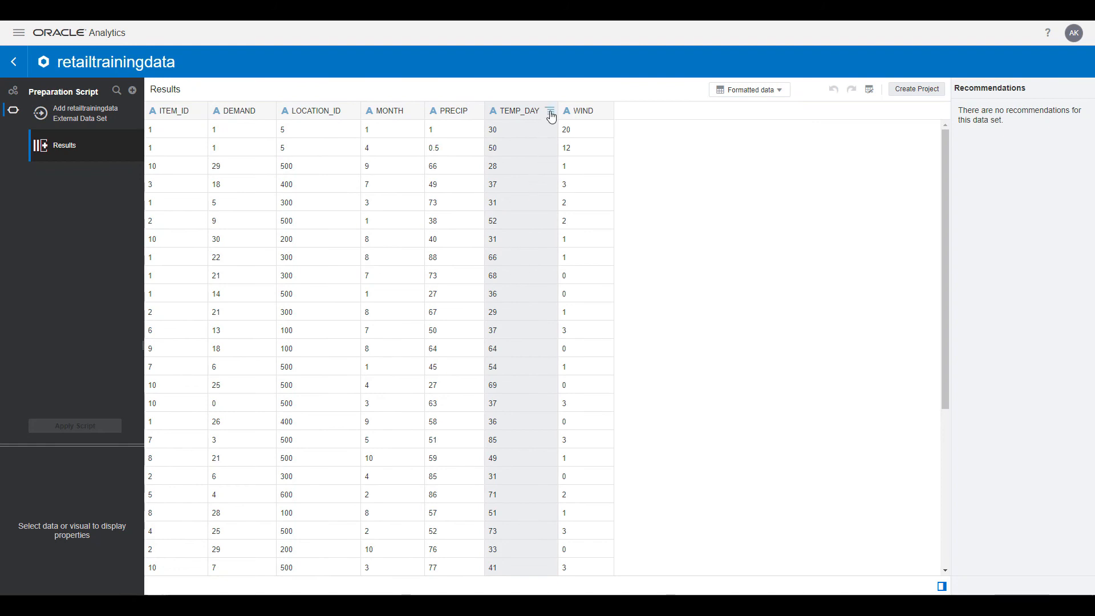
click(551, 112)
click(518, 112)
click(14, 62)
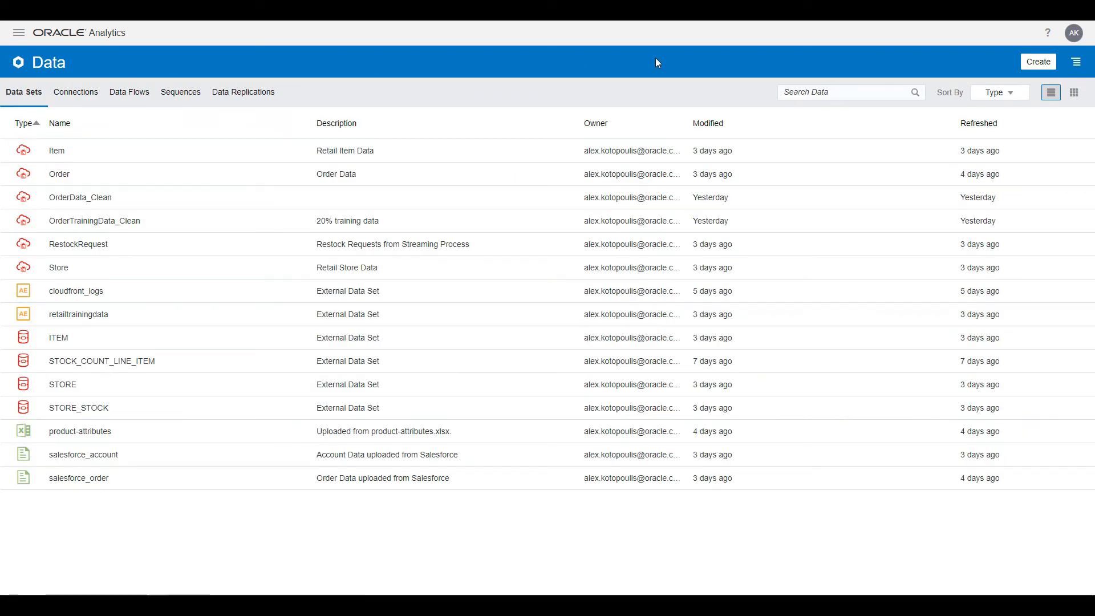
View the settings form for a new Salesforce connection and close it without creating the connection
click(1038, 62)
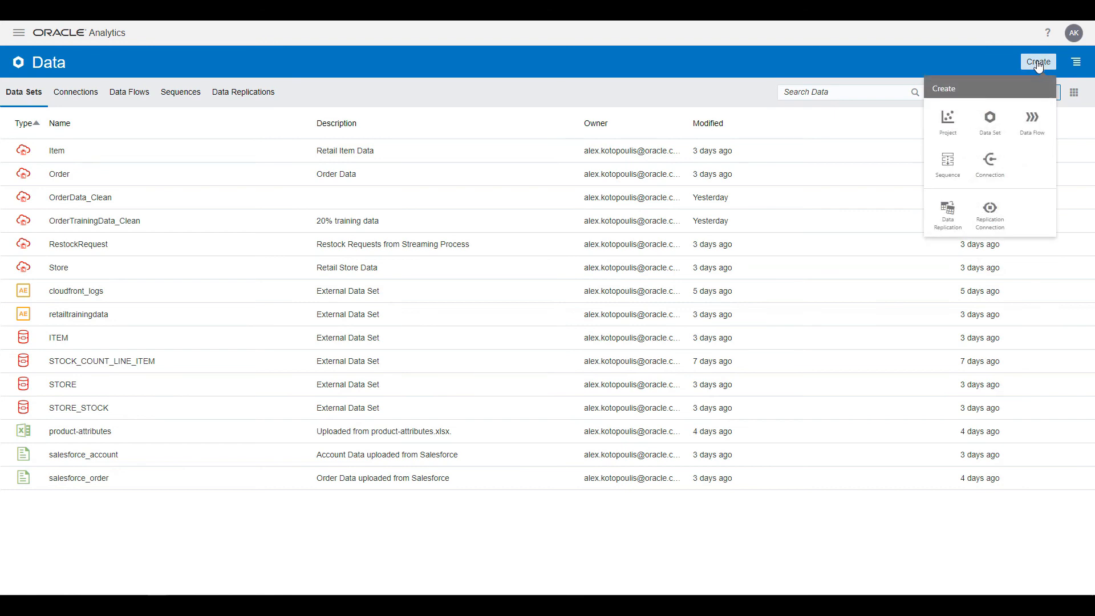
click(994, 157)
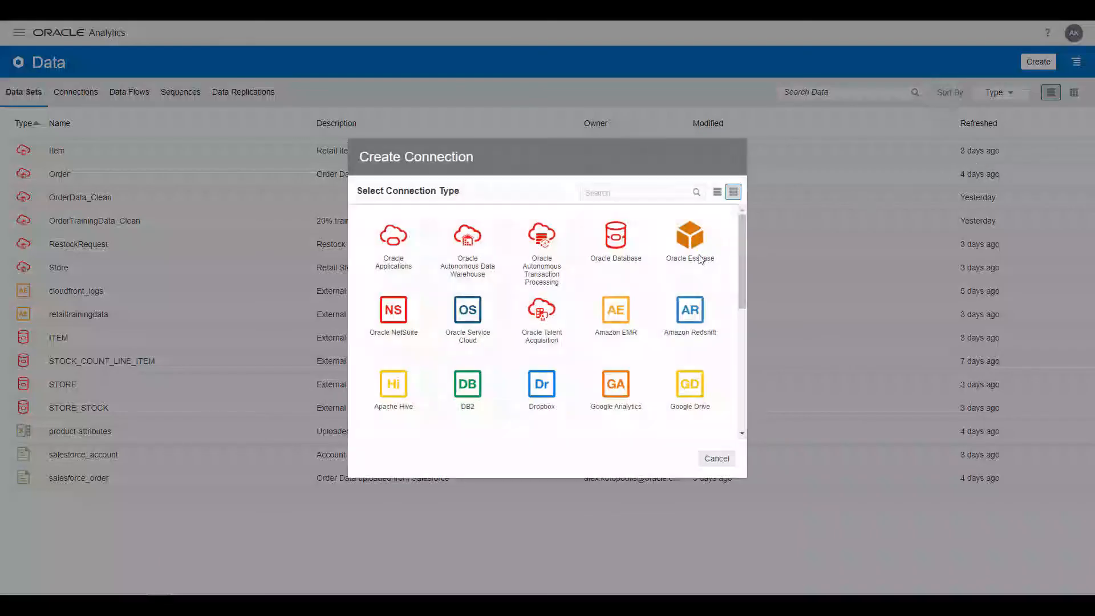
scroll(615, 319, down, 5)
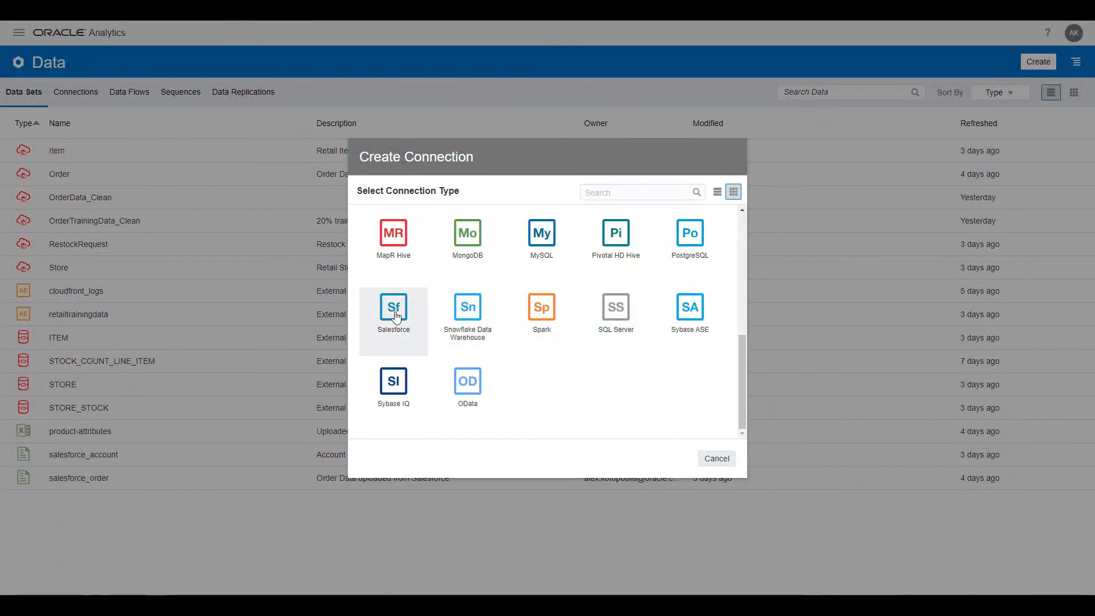
click(394, 311)
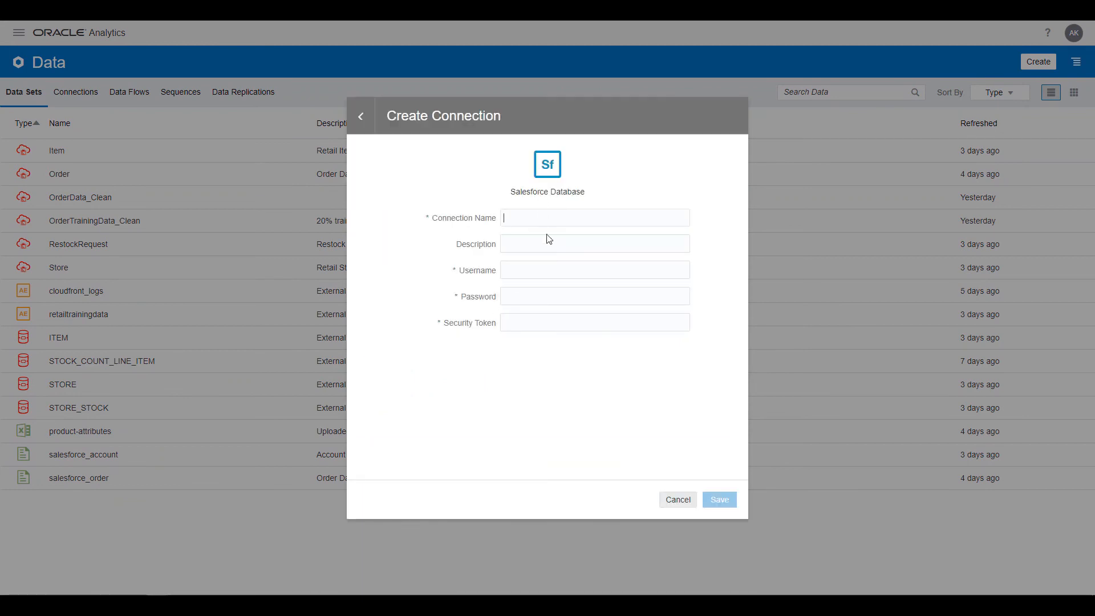
click(677, 499)
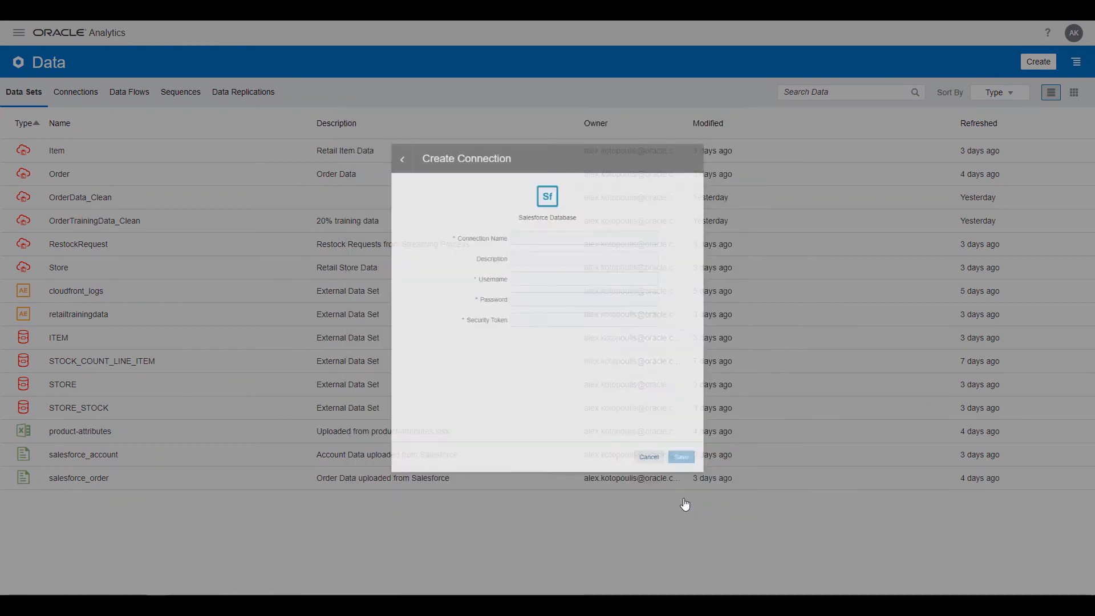
Open the salesforce_account data set for data preparation
mouse_move(103, 454)
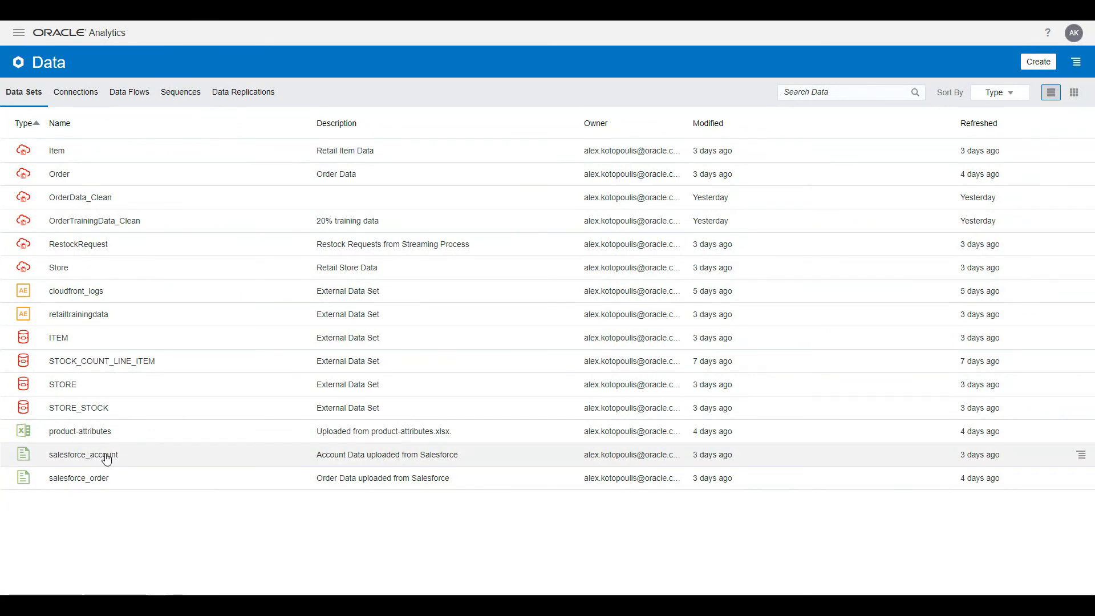
click(1088, 460)
click(1023, 346)
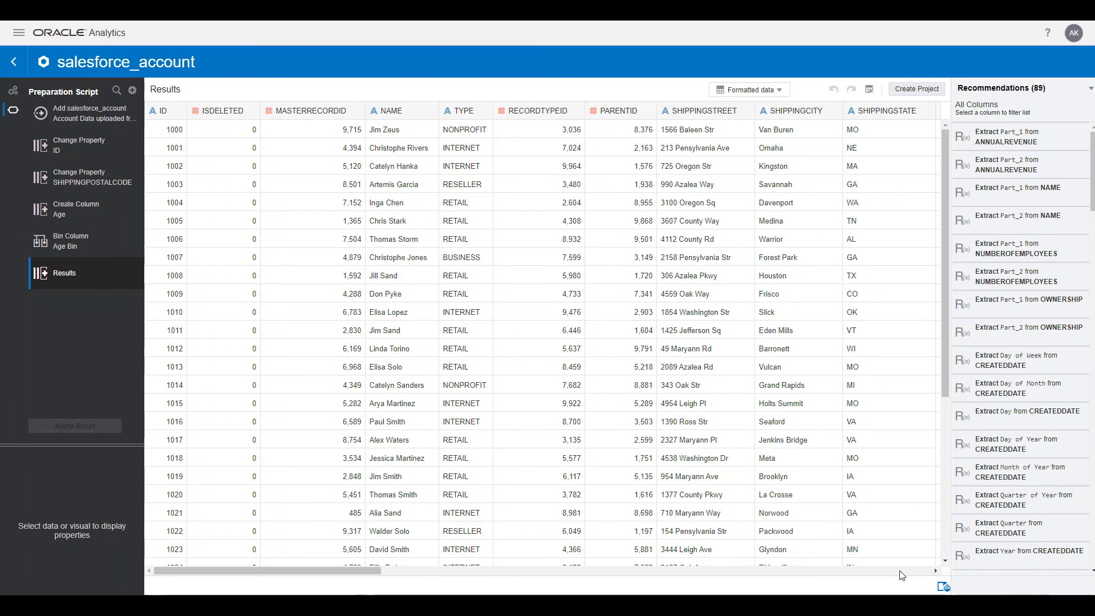
Apply the recommendation that enriches SHIPPINGPOSTALCODE with Timezone and look through the values in the added column
scroll(902, 574, right, 10)
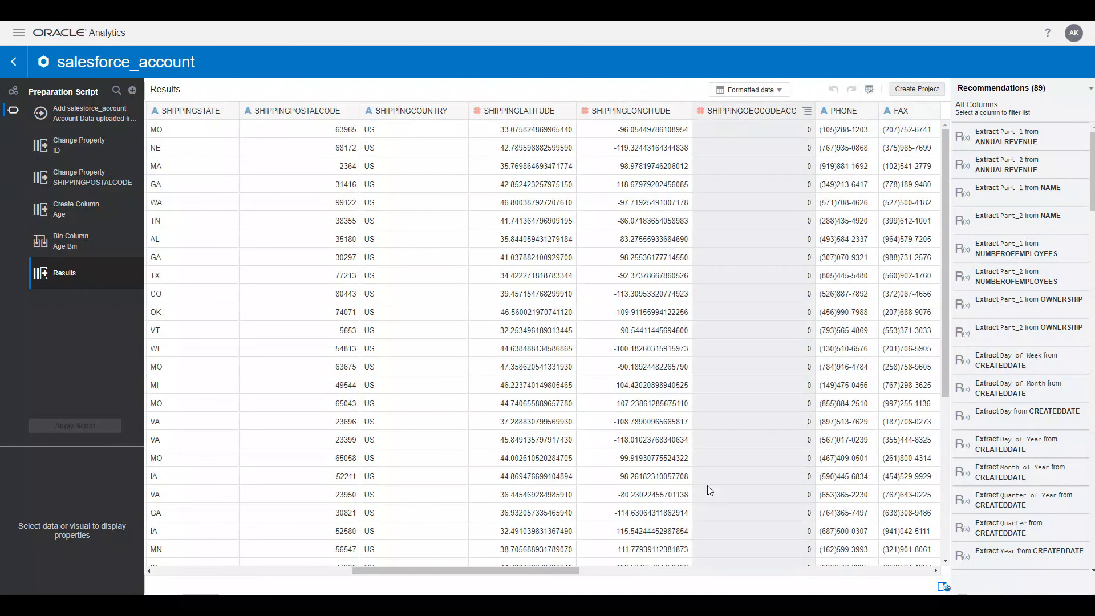
click(352, 112)
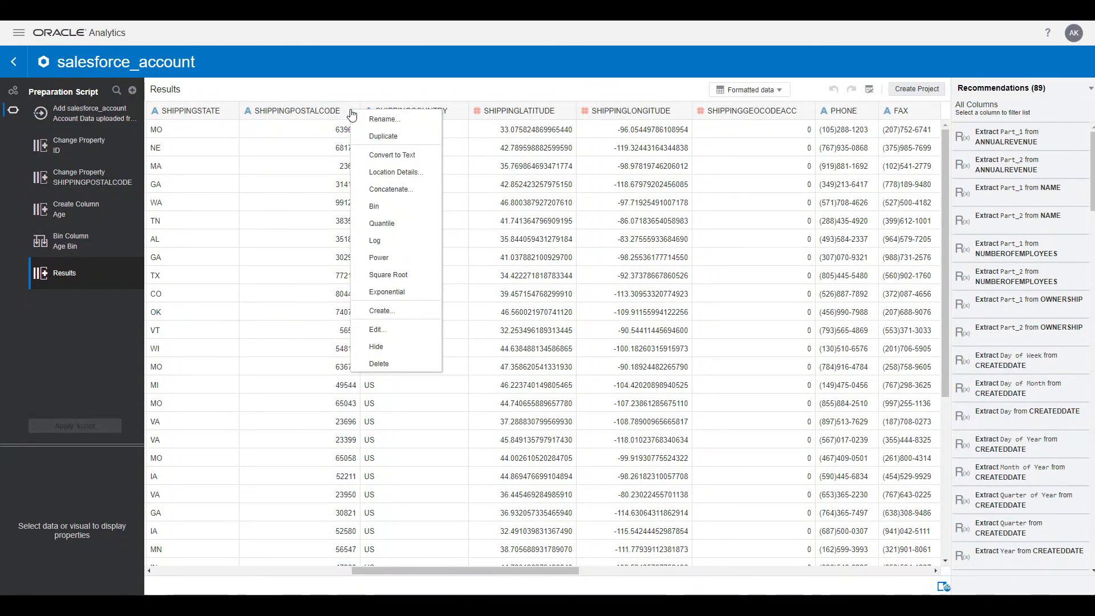
click(318, 112)
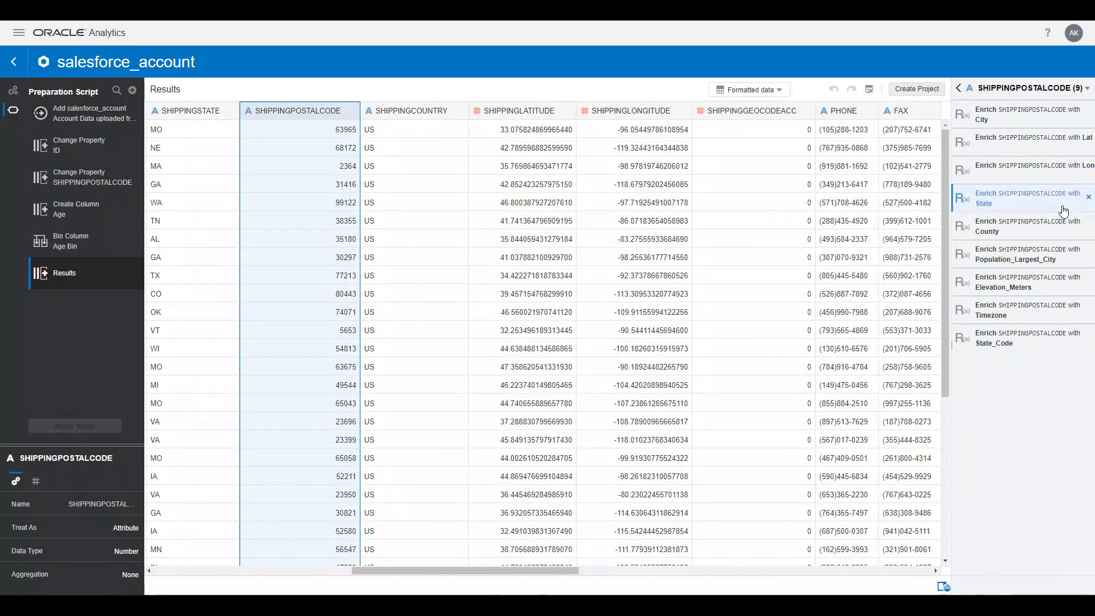
click(1017, 311)
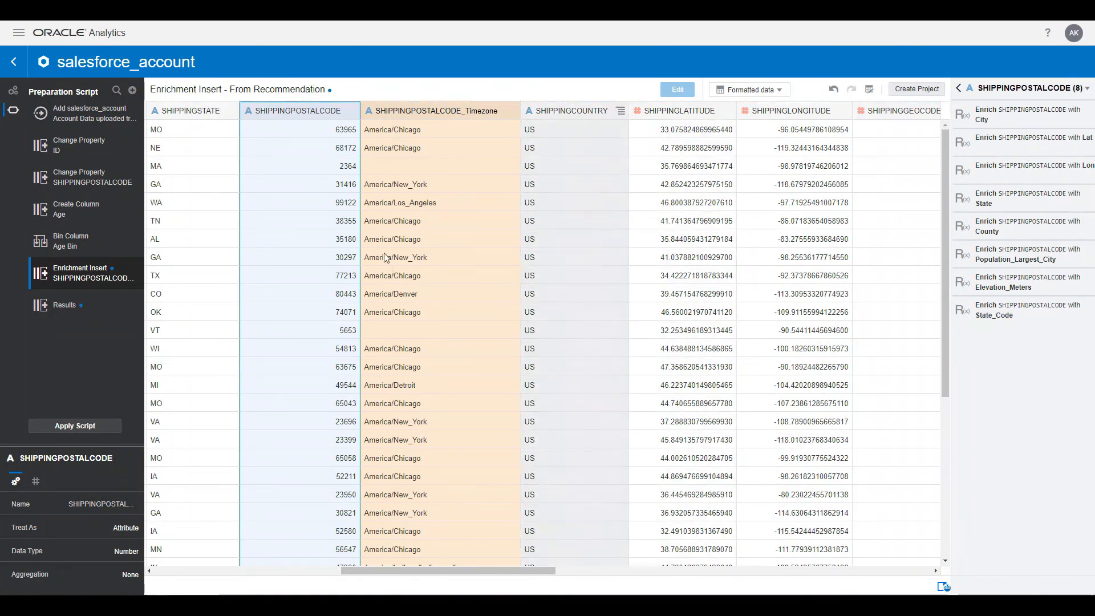
scroll(407, 280, down, 4)
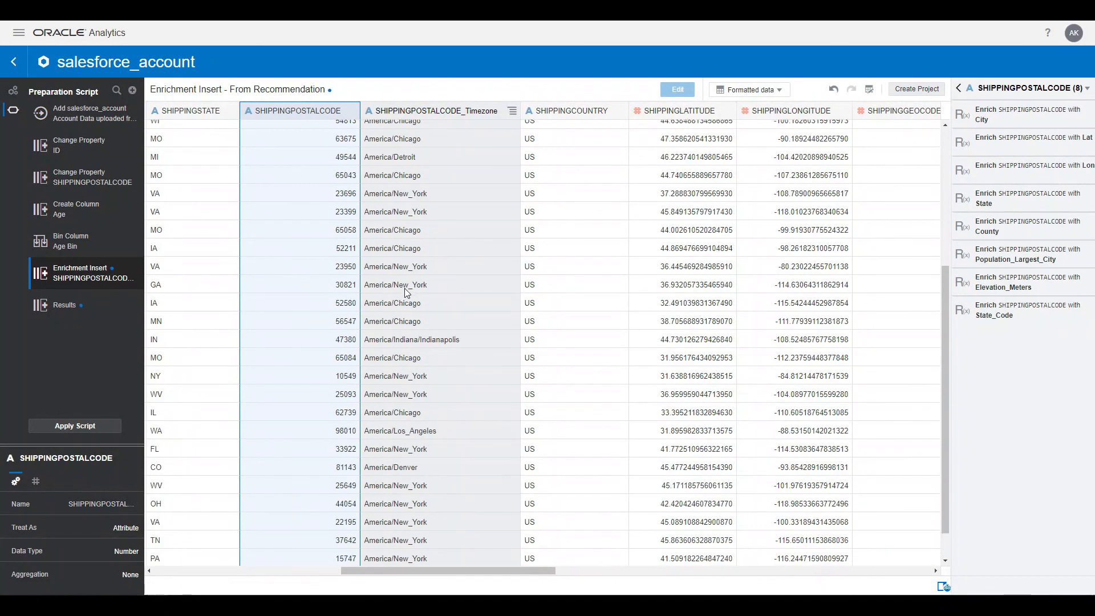
scroll(408, 291, up, 4)
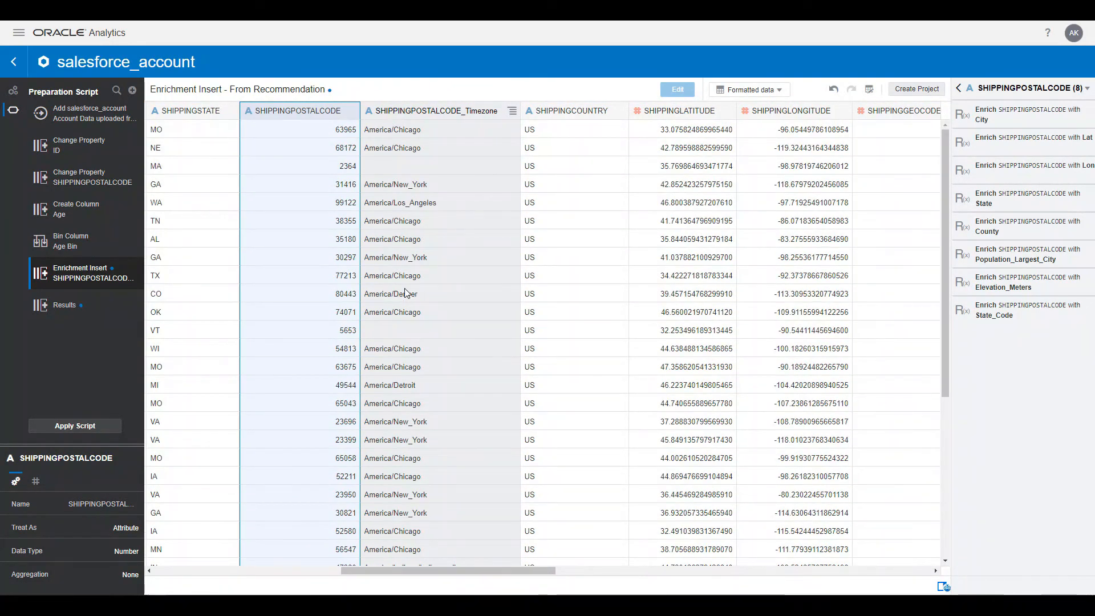
Apply the recommendation that extracts email_domain from the EMAIL_C column
drag(421, 571, 624, 564)
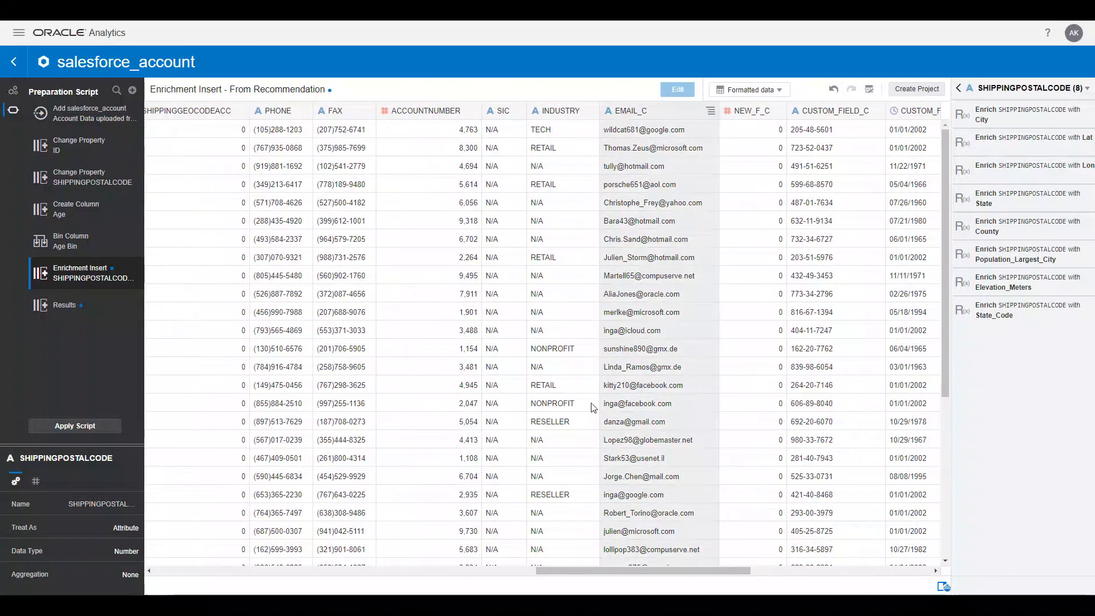
click(711, 111)
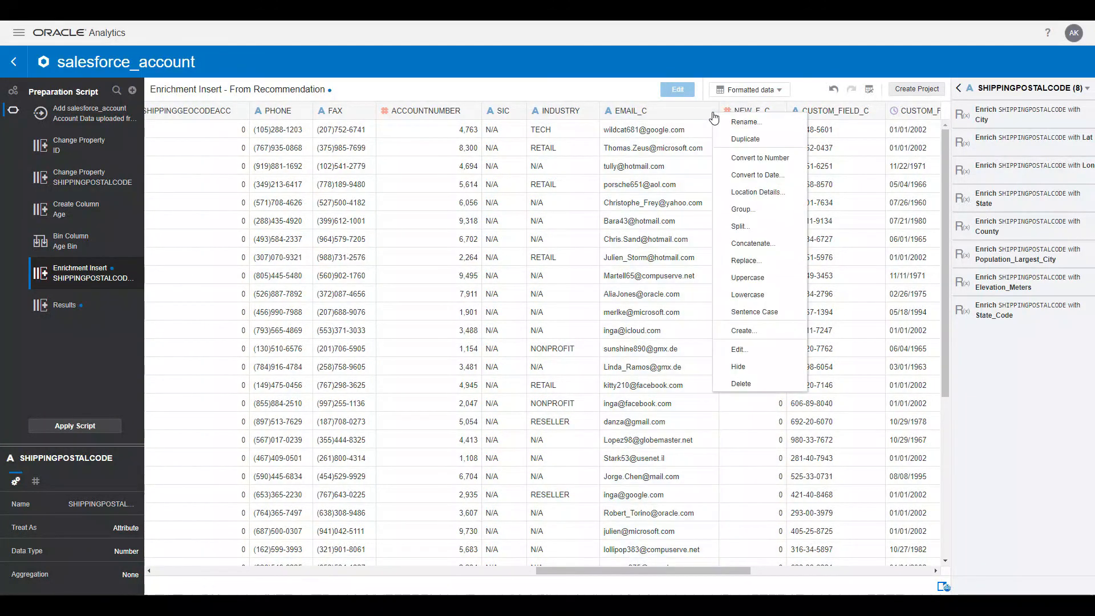
click(685, 108)
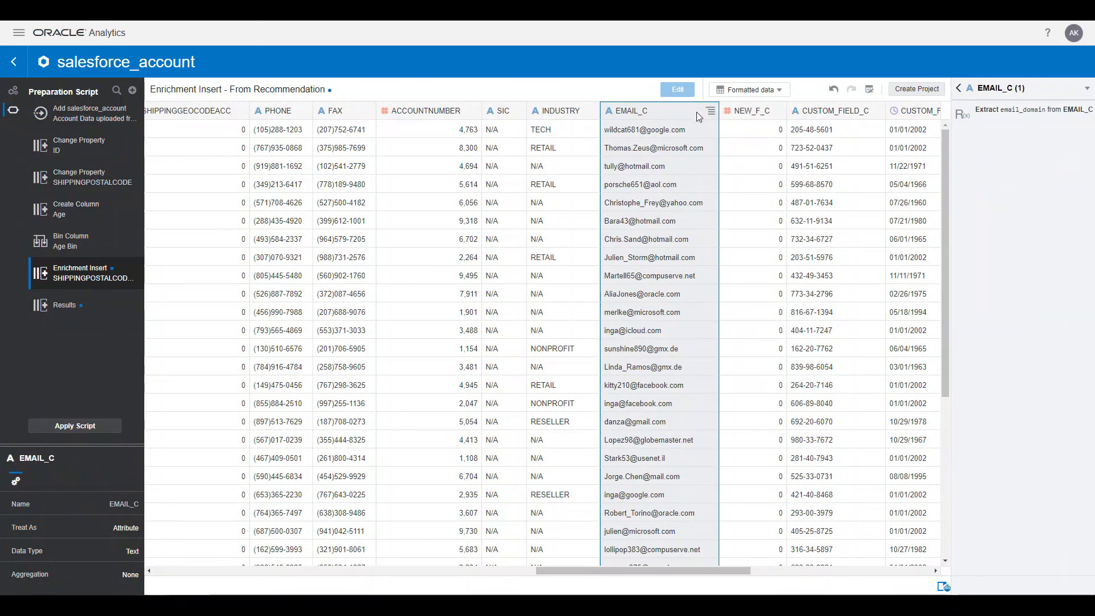
click(992, 117)
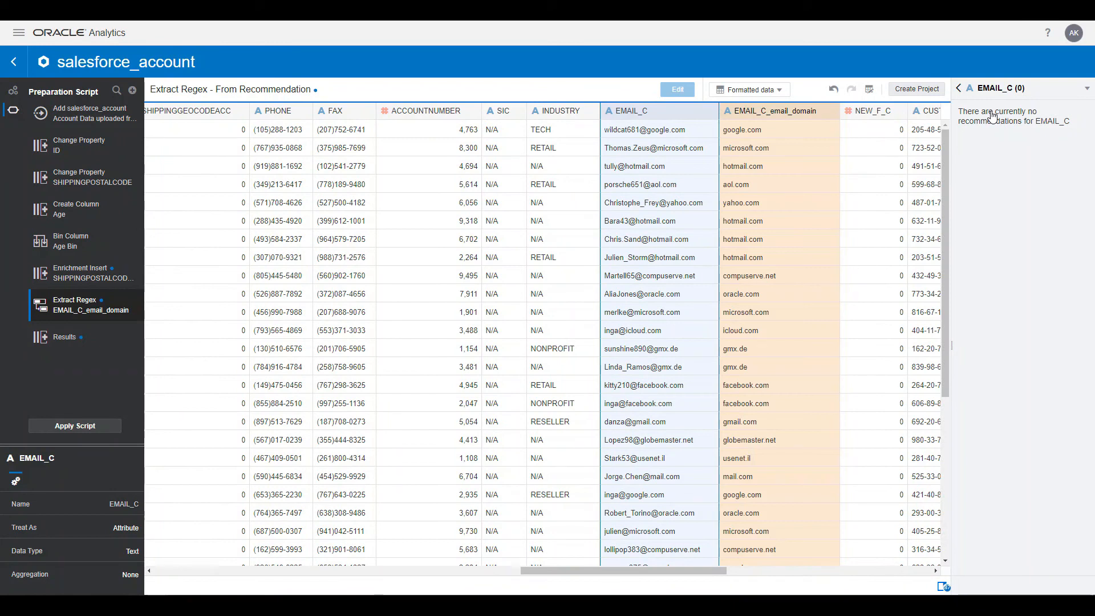
Obfuscate the first 5 digits of the CUSTOM_FIELD_C column using its recommendation
drag(710, 570, 779, 568)
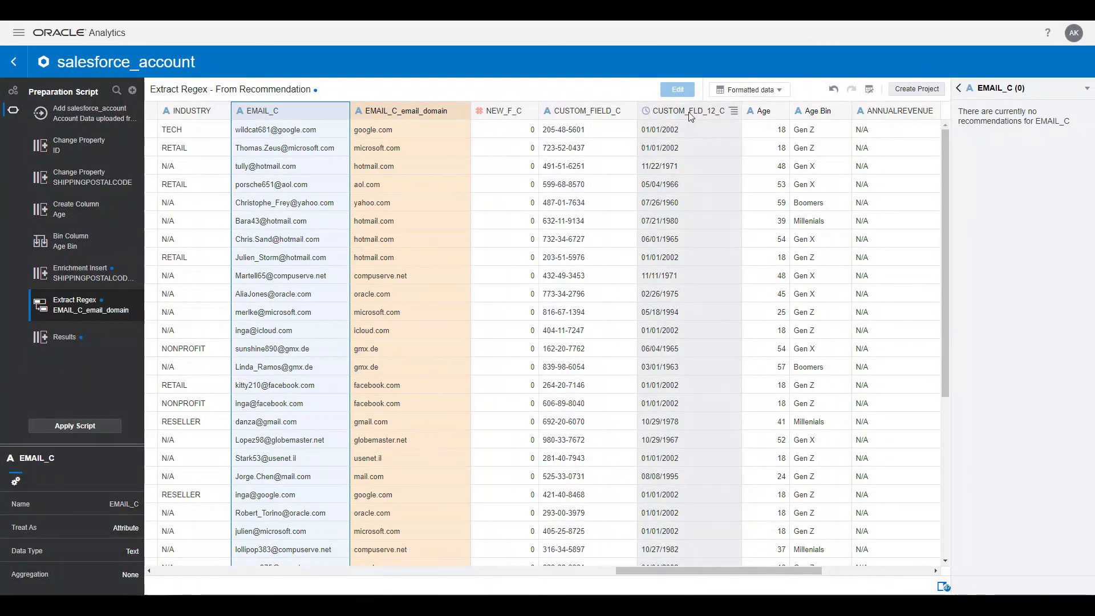
click(570, 119)
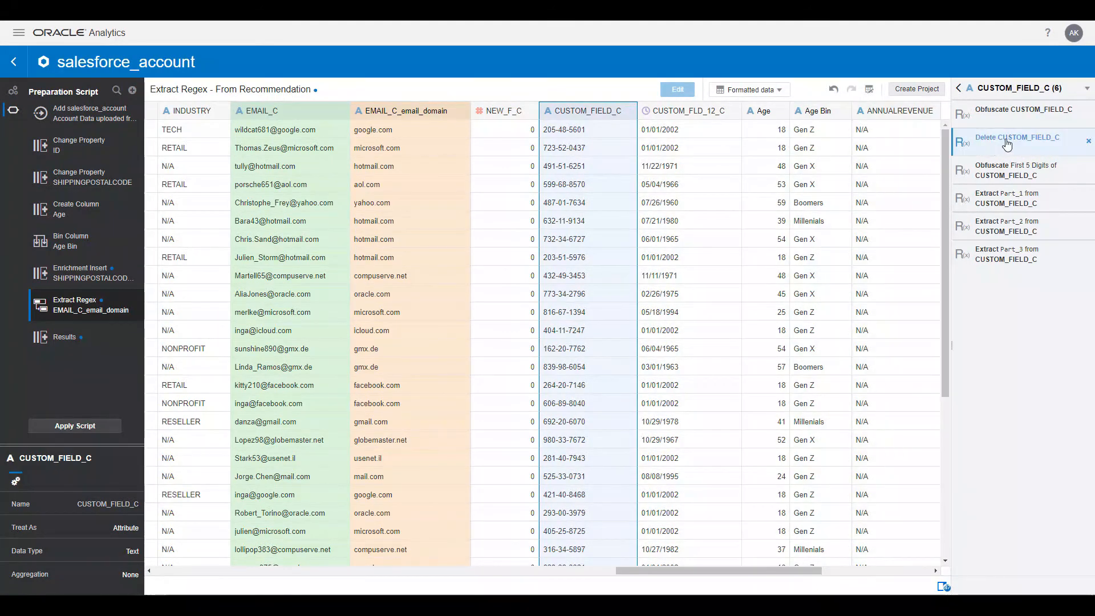
click(1035, 172)
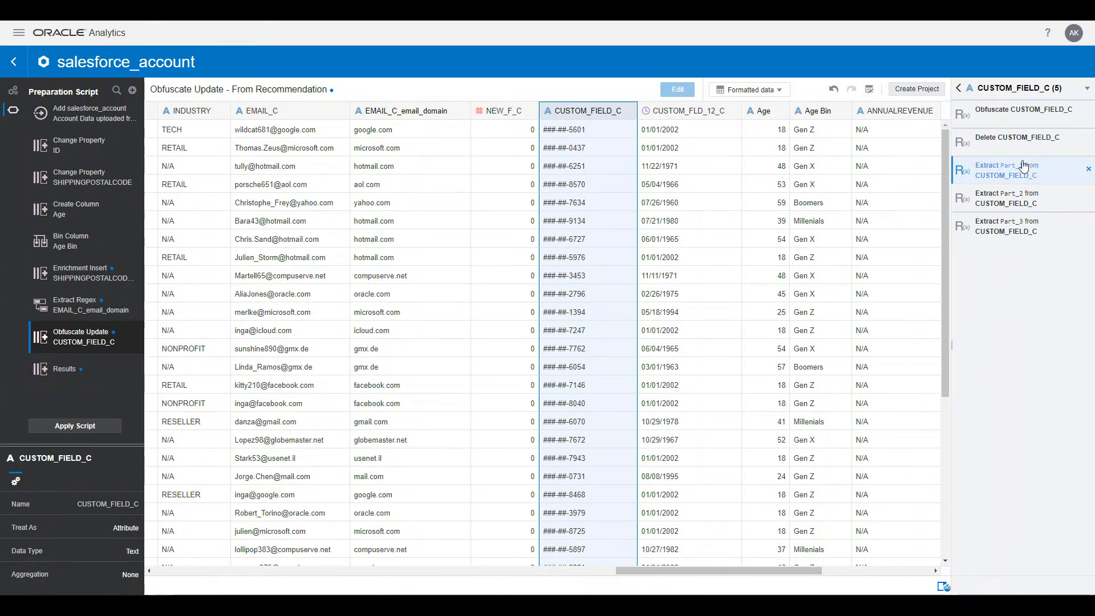
Select the CUSTOM_FLD_12_C date column and examine the definitions of the Age column and Age Bin preparation steps
click(682, 213)
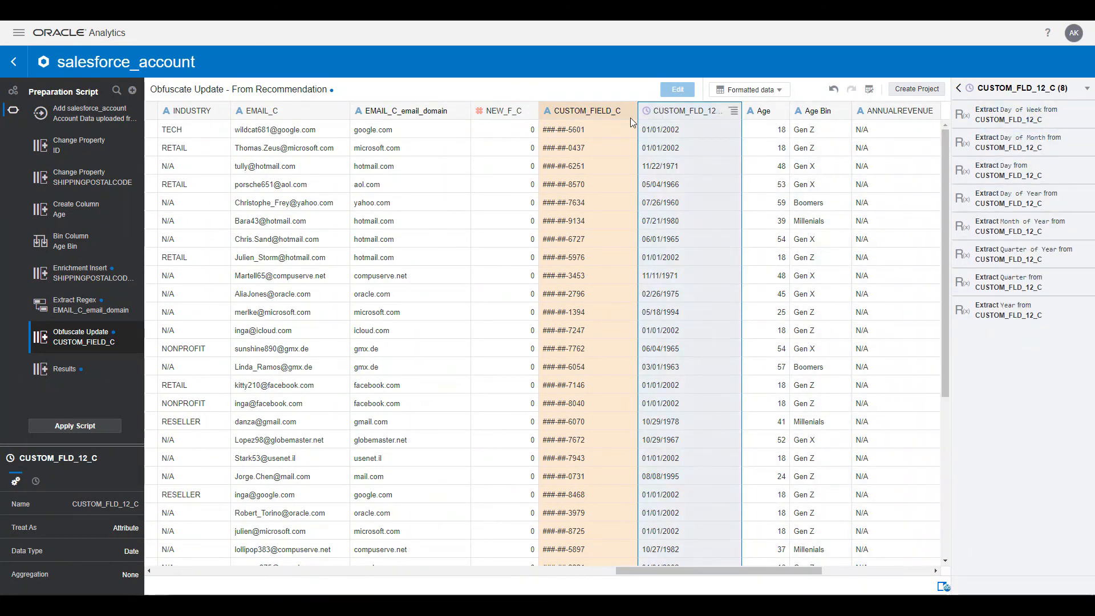
mouse_move(74, 211)
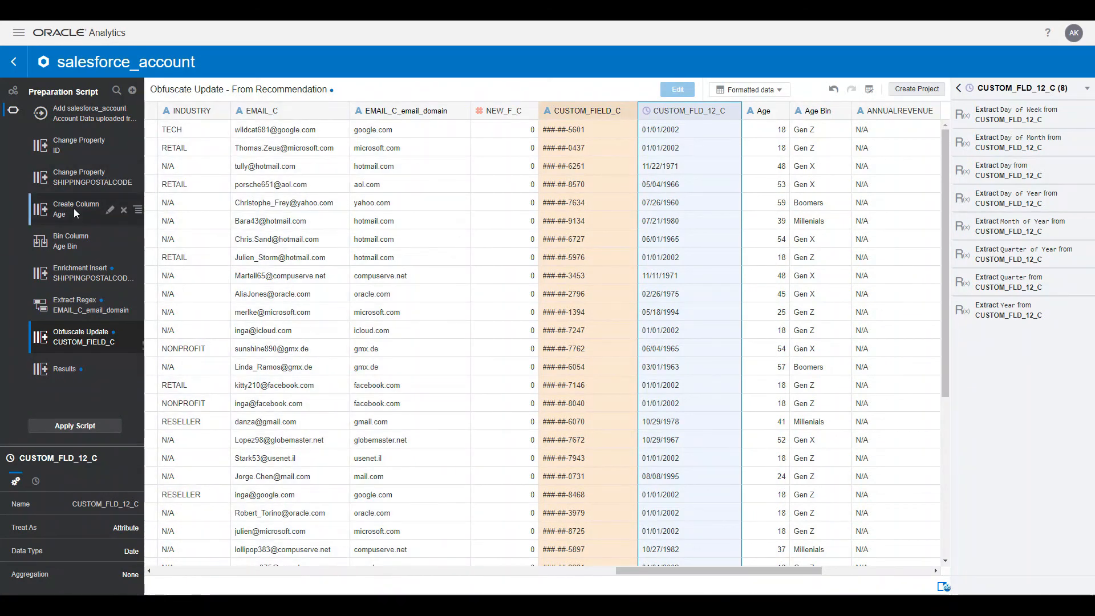
click(109, 210)
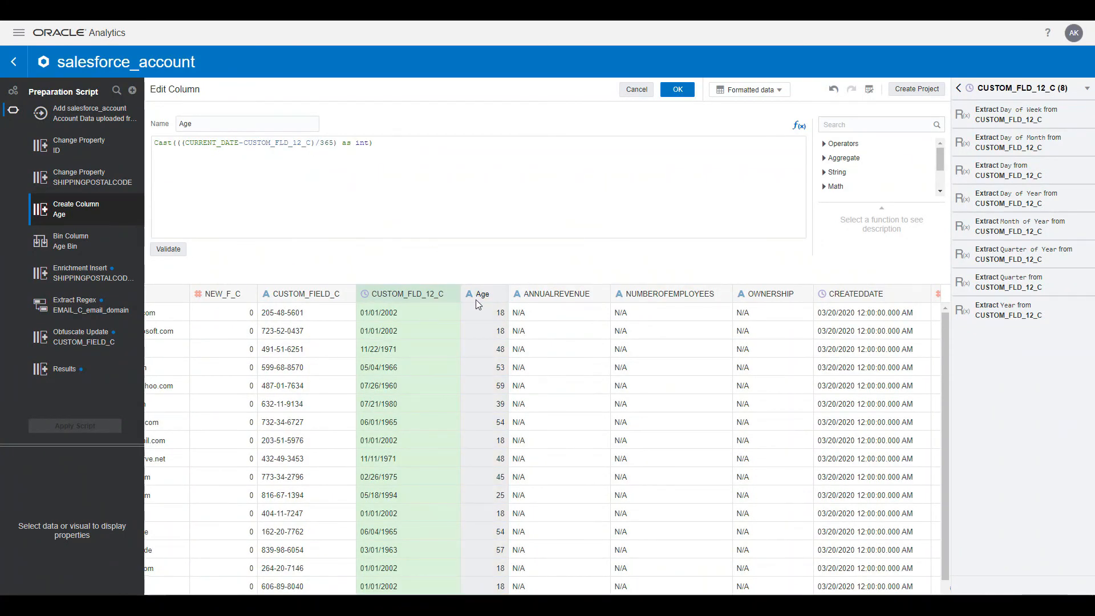
mouse_move(82, 237)
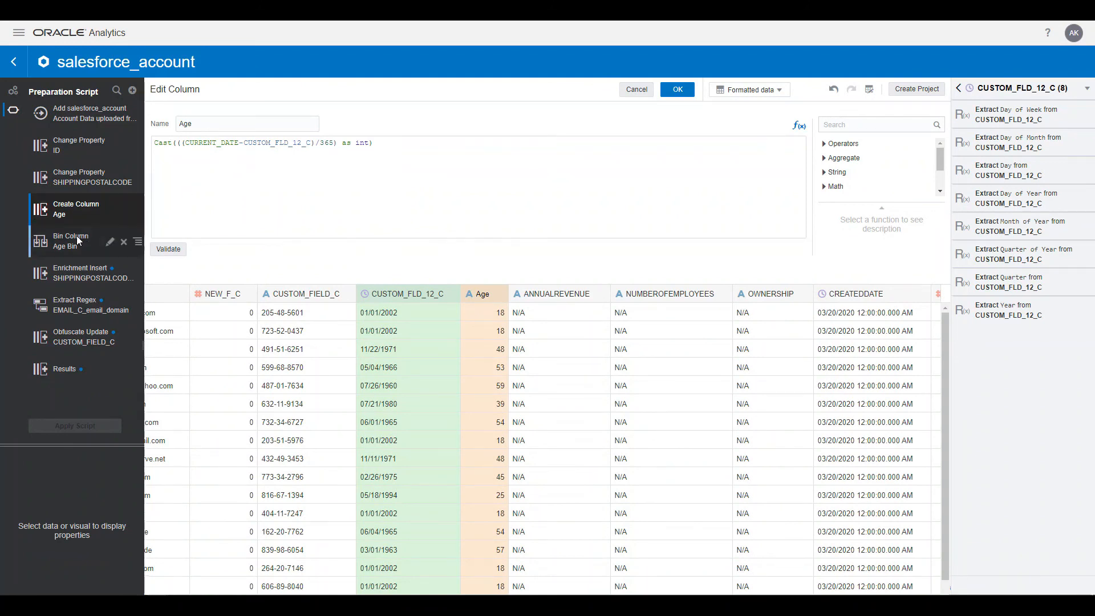
click(111, 241)
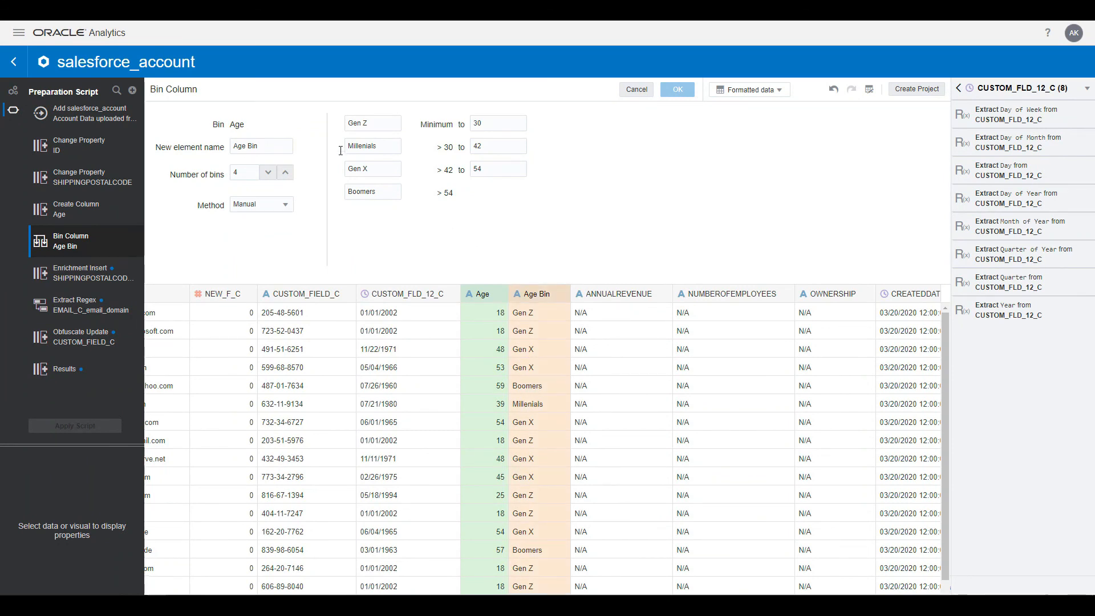
Return to the Data page and open the Cleanse Order Data data flow
click(14, 64)
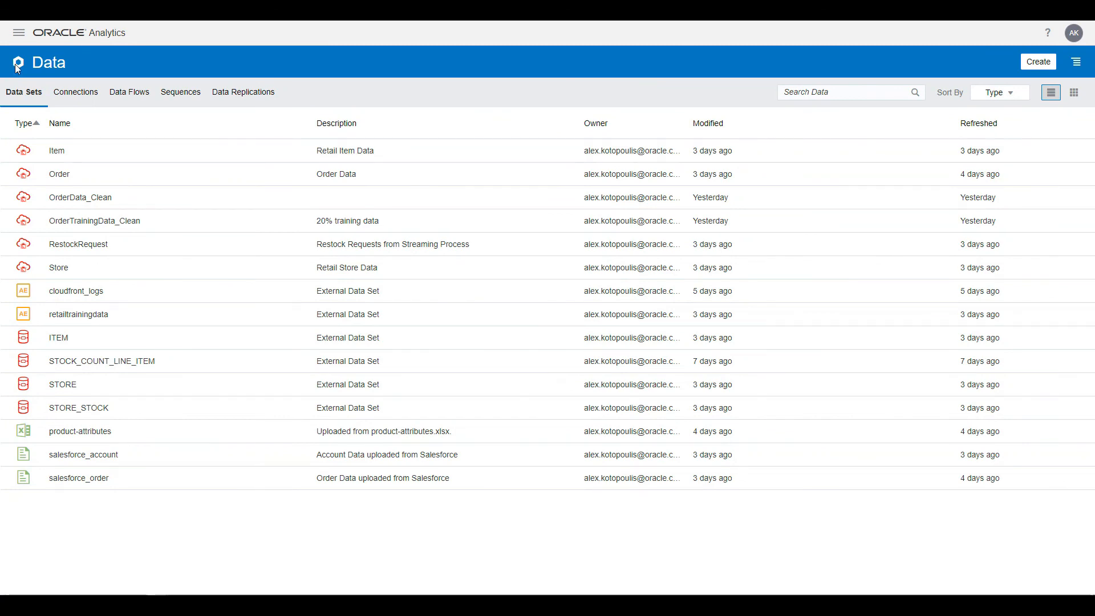
click(144, 101)
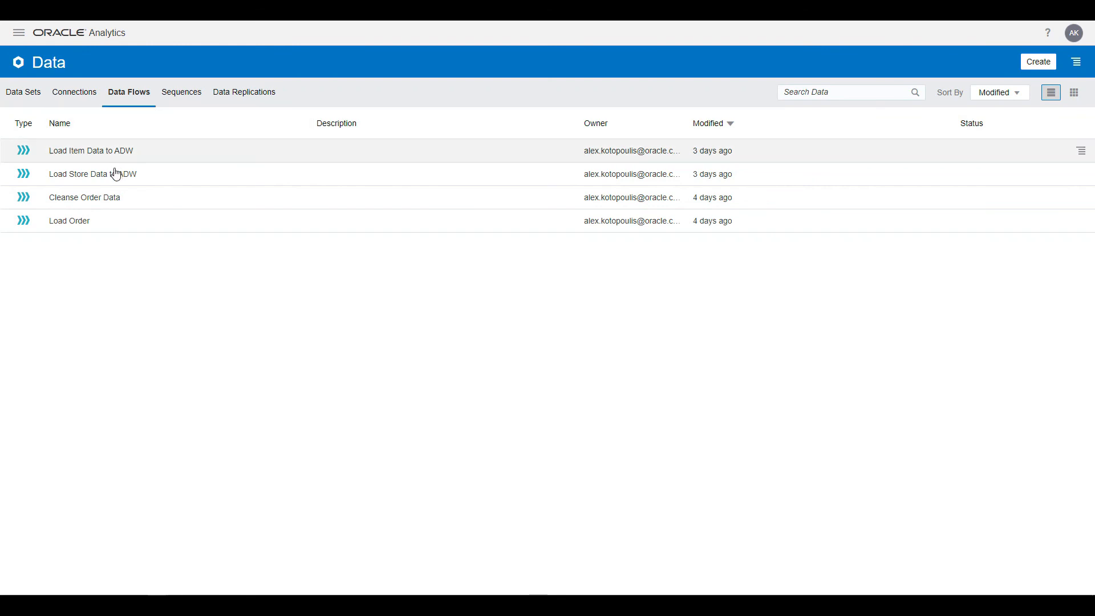
double_click(110, 200)
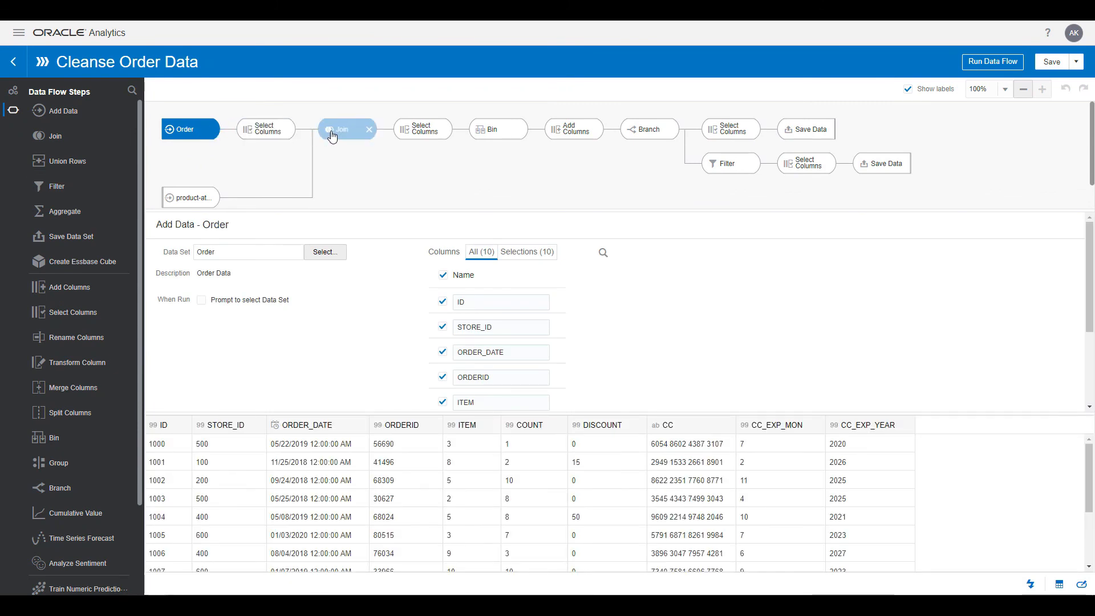
Examine the first Select Columns, Join, Add Columns and Filter steps of the Cleanse Order Data flow
click(266, 131)
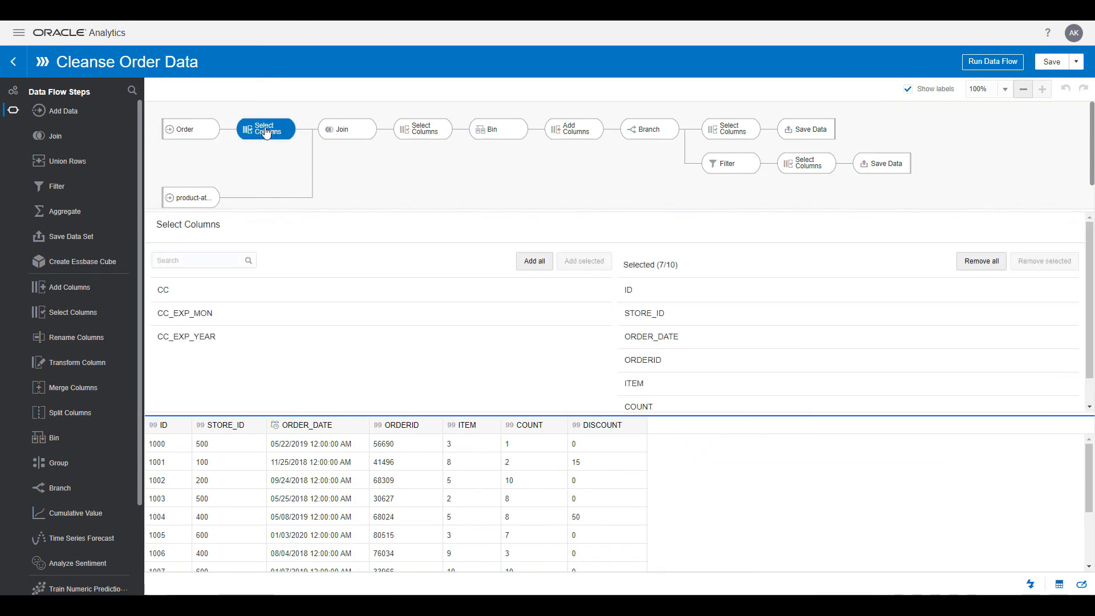
click(355, 134)
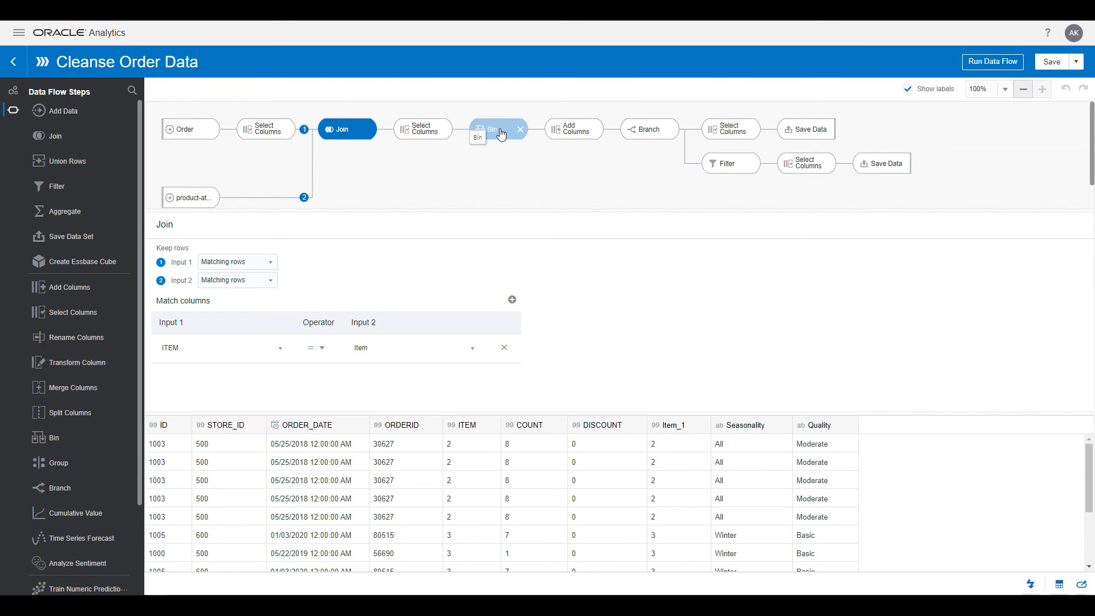
click(561, 132)
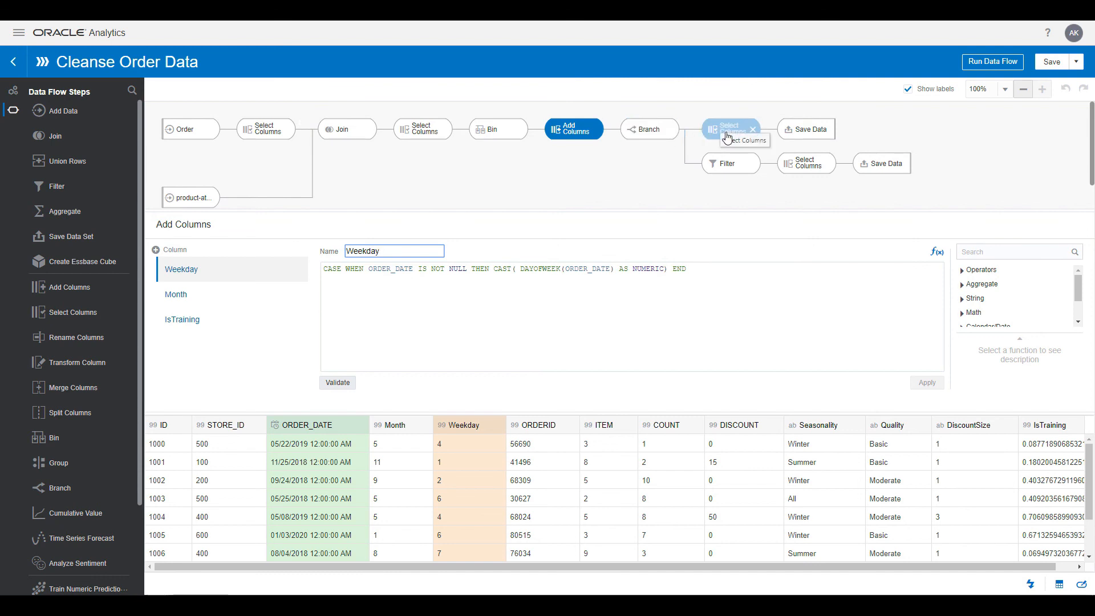
click(730, 166)
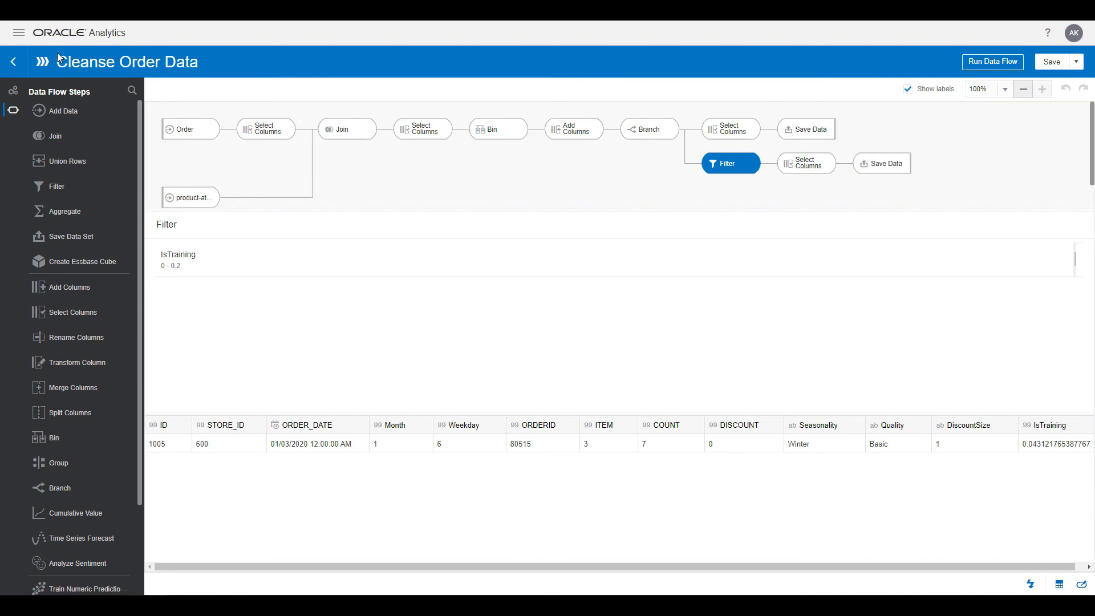
Leave the data flow and open the Retail Analysis project from the Home page
click(13, 61)
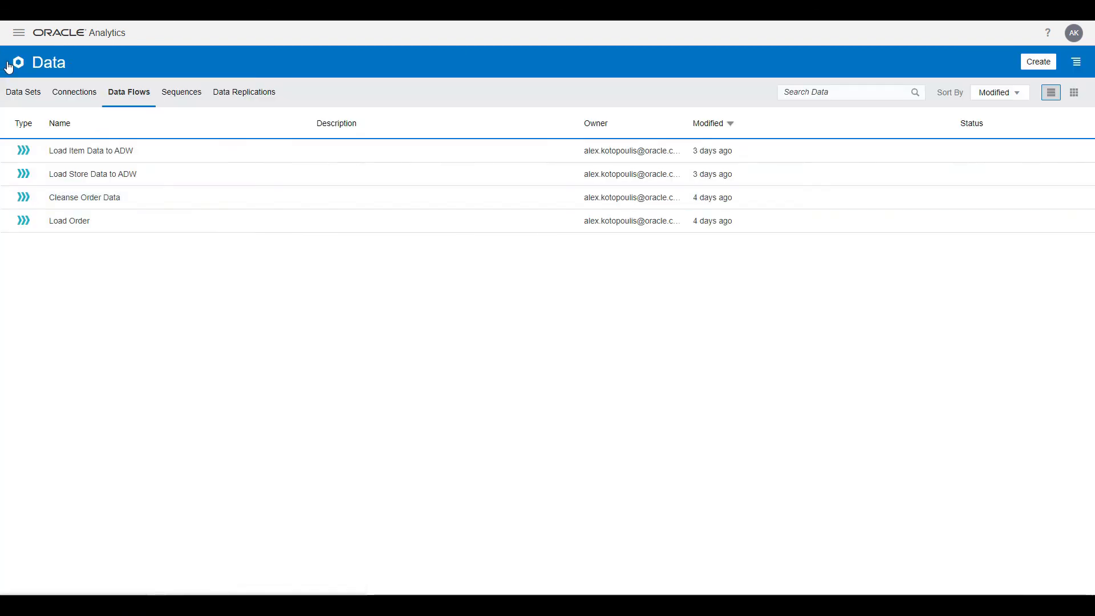
click(20, 35)
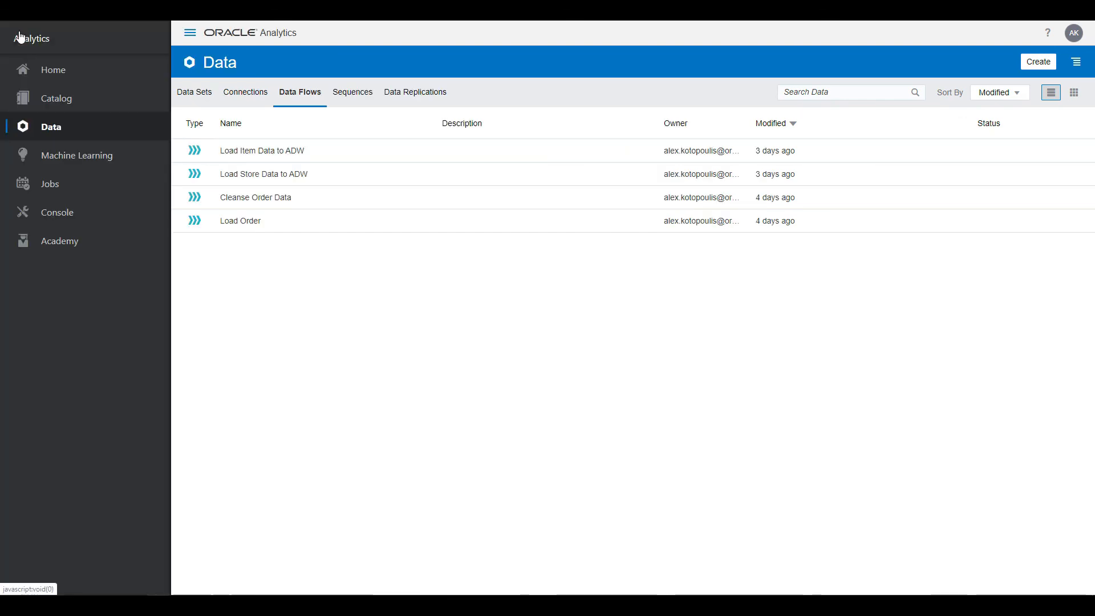
click(36, 72)
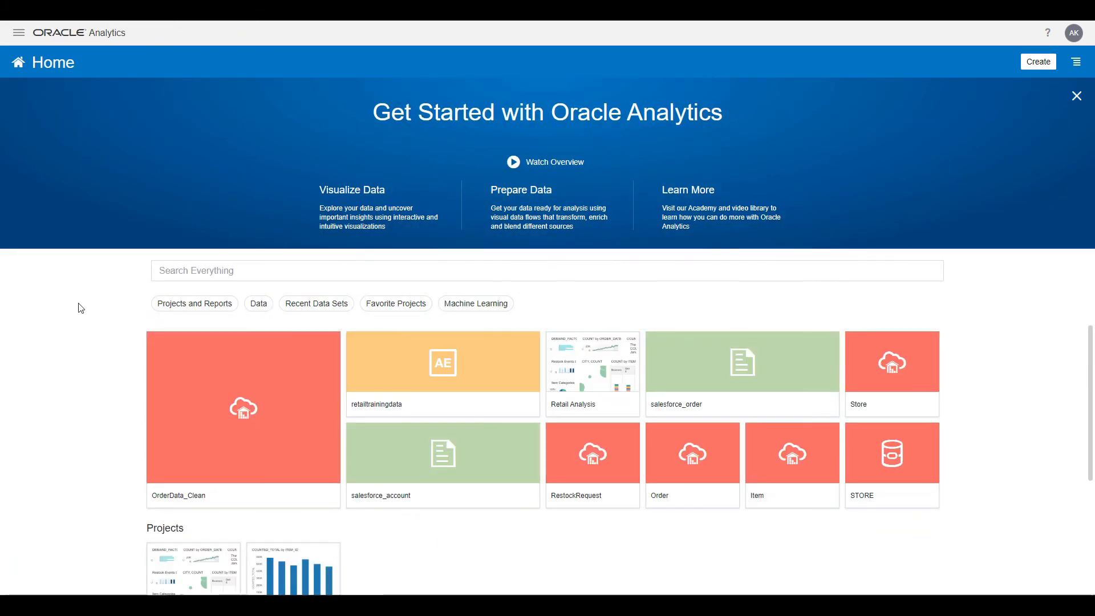
click(583, 370)
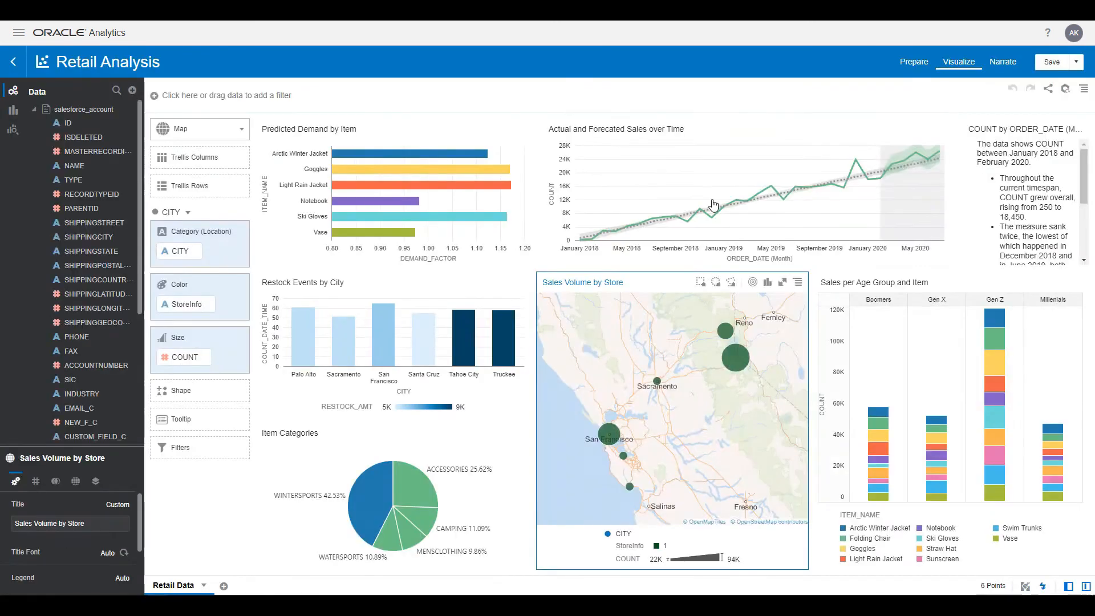
View the project's data diagram and inspect the match between salesforce_order and RestockRequest without changing it
click(918, 64)
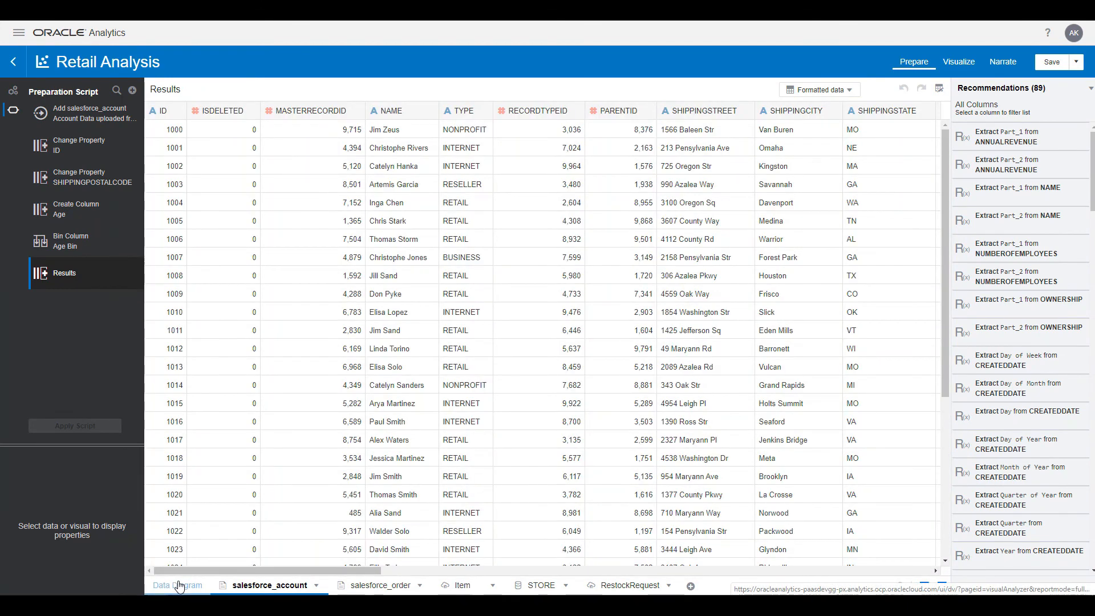
click(179, 585)
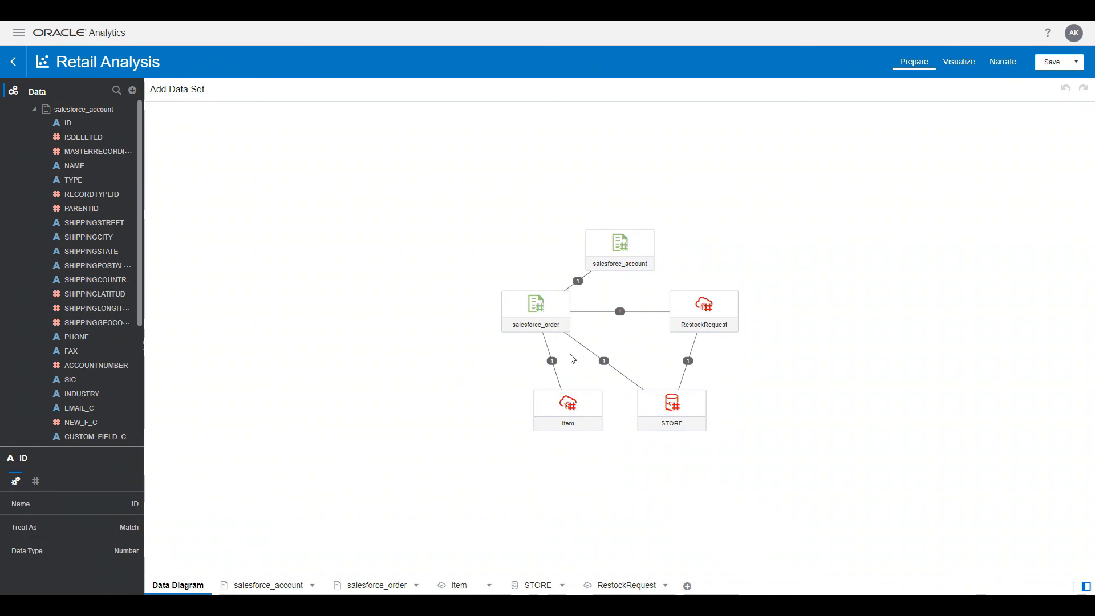
mouse_move(583, 413)
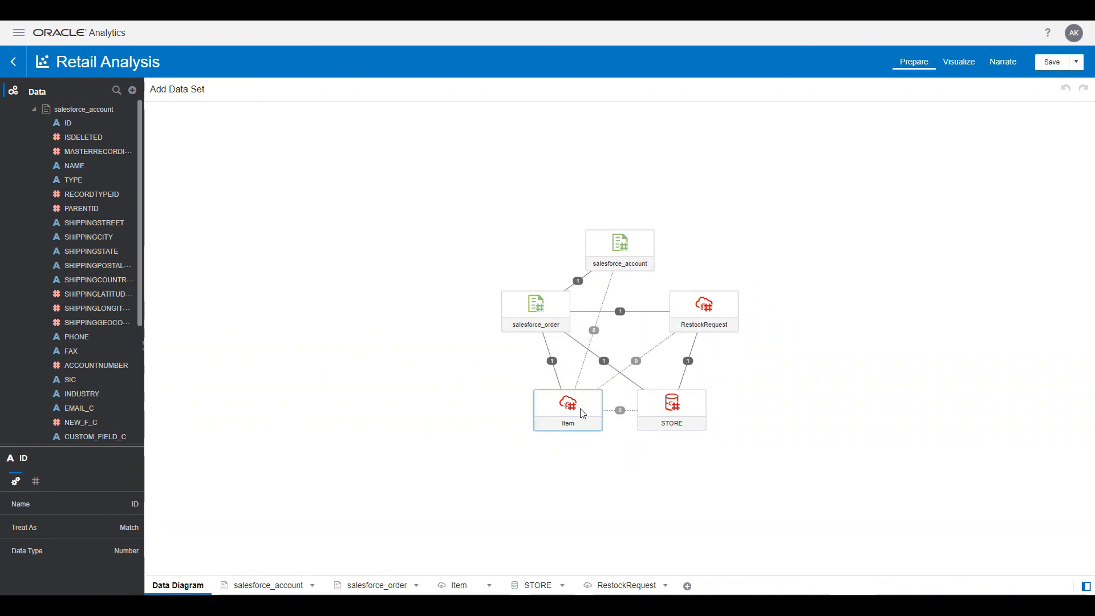
click(620, 311)
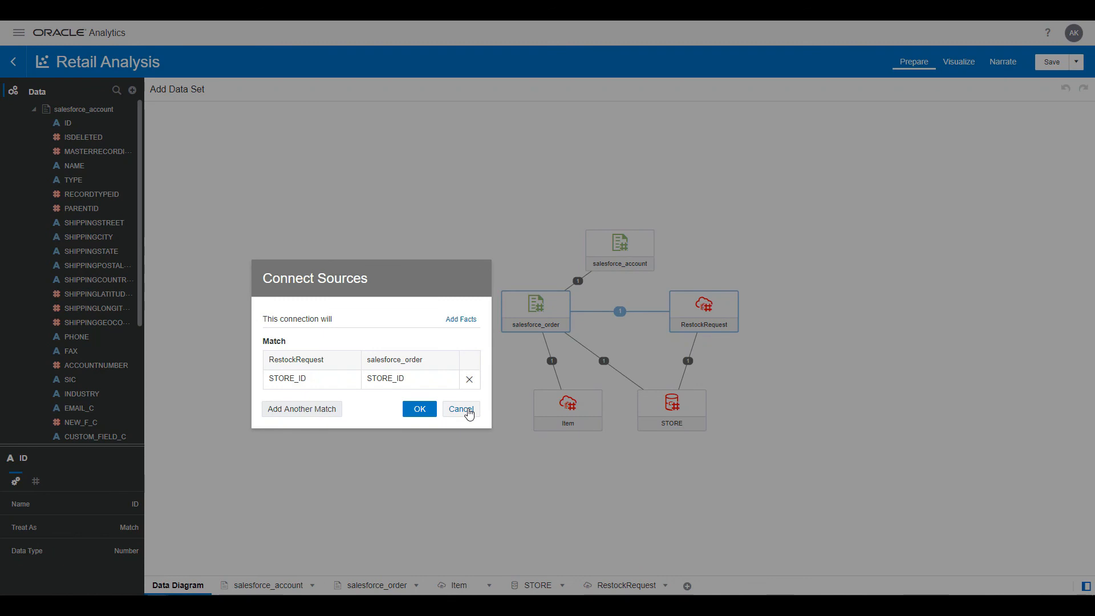
click(462, 409)
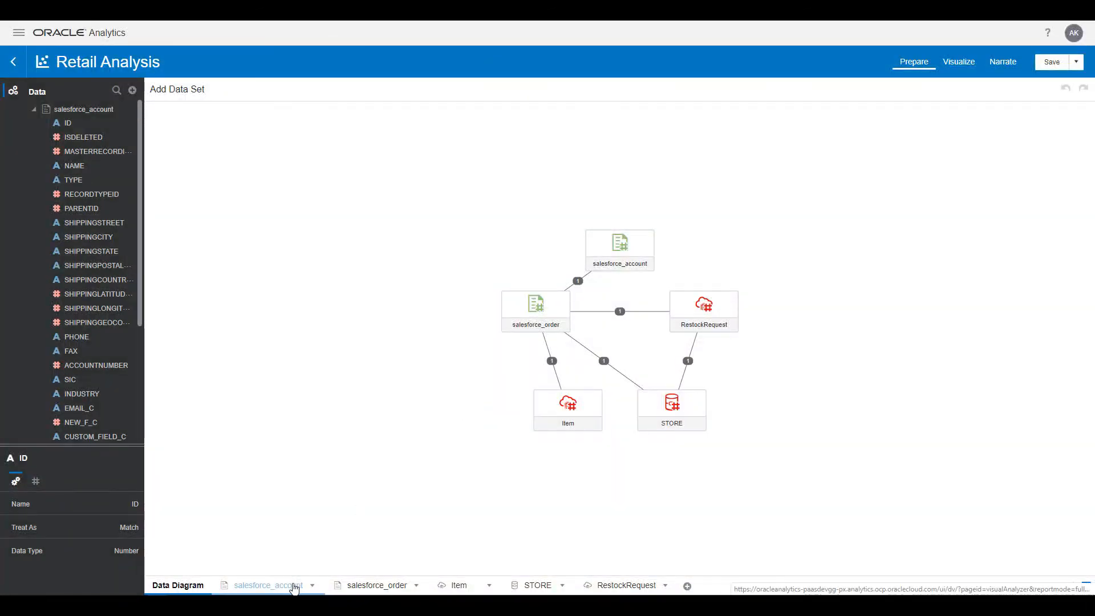
Obfuscate the first 12 digits of the CC column in the salesforce_order data set using its recommendation
click(381, 588)
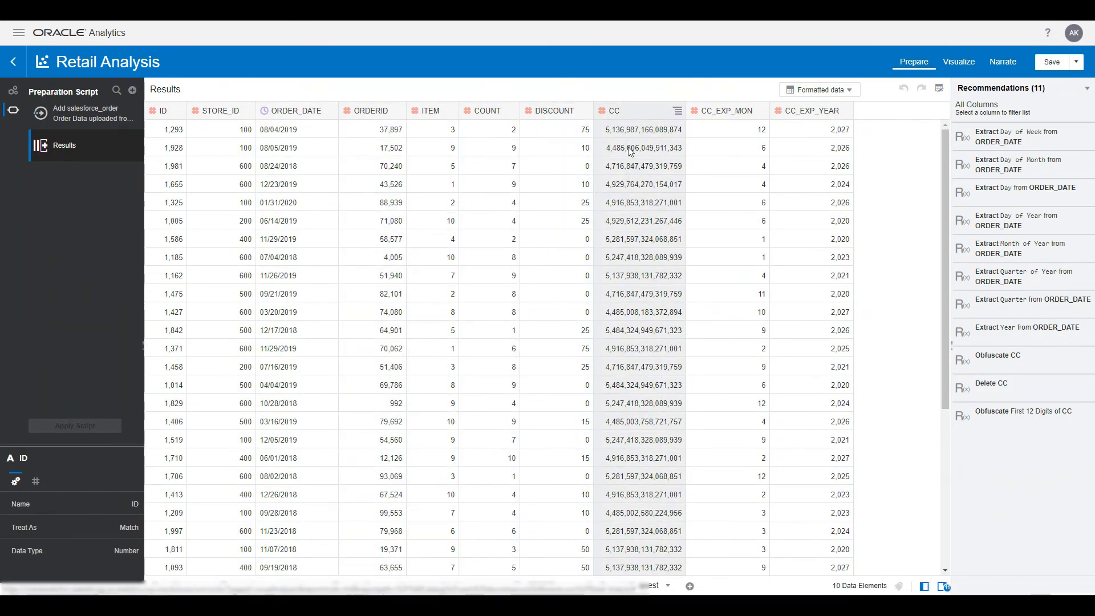
click(626, 113)
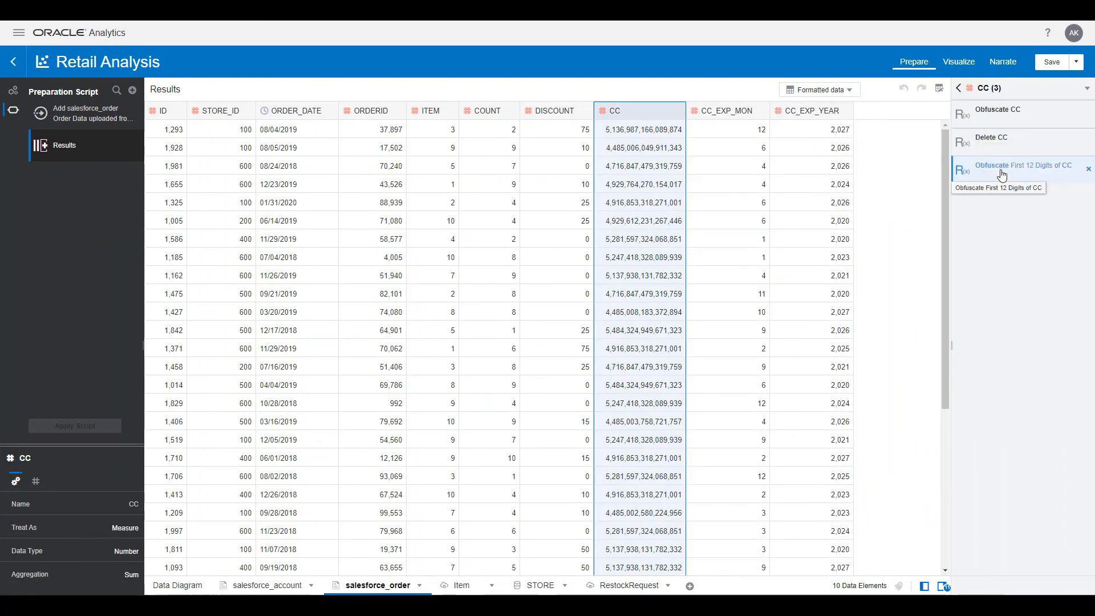
click(1002, 171)
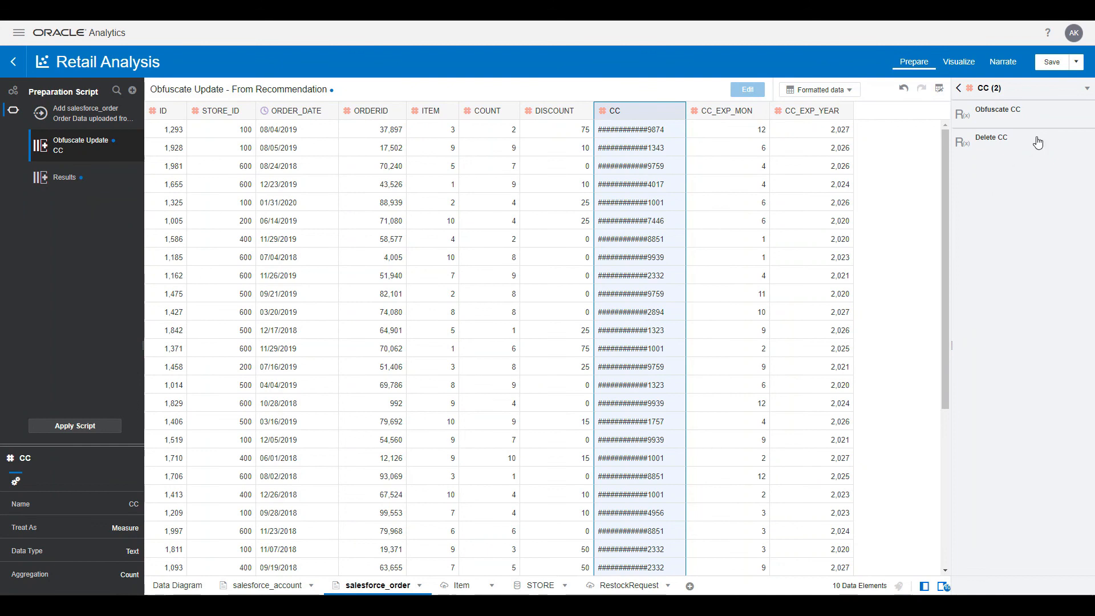
Return to the visualization canvas and examine the Item Categories pie chart and the Sales Volume by Store map
click(952, 64)
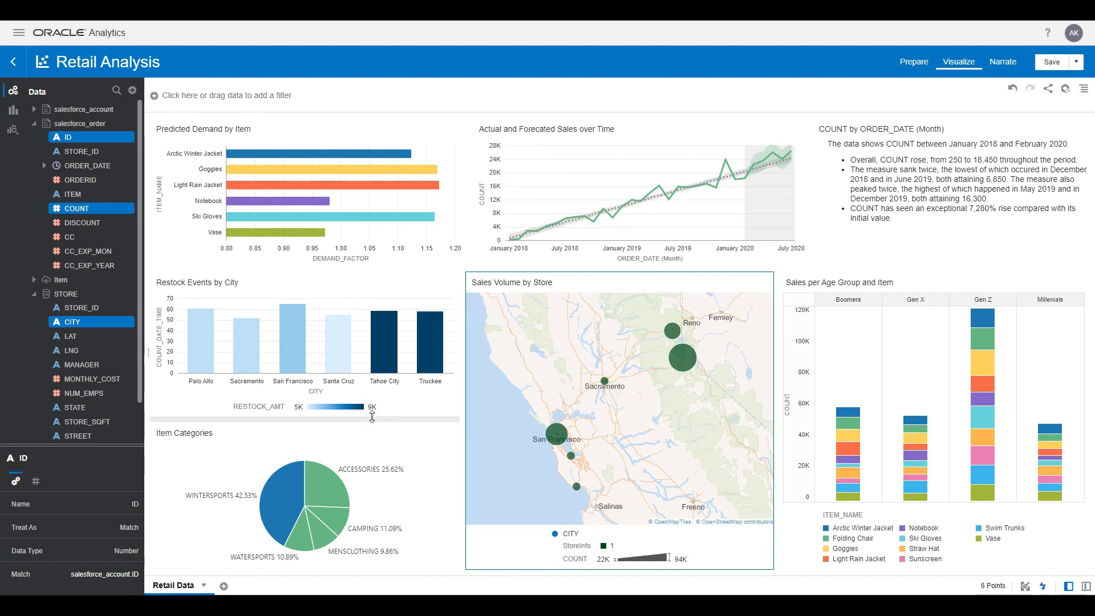
mouse_move(284, 499)
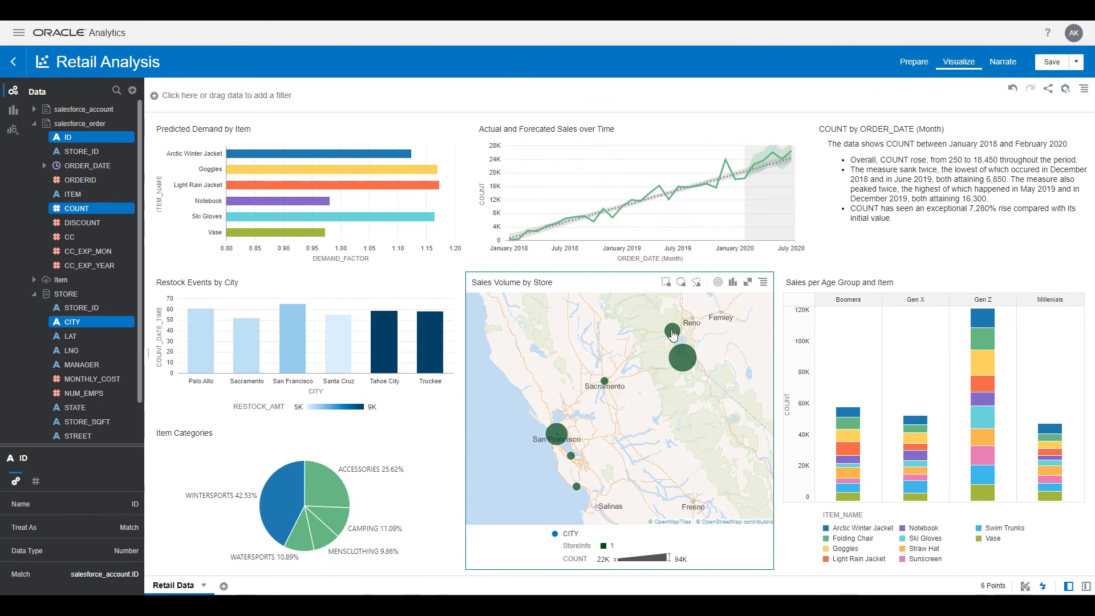
mouse_move(682, 373)
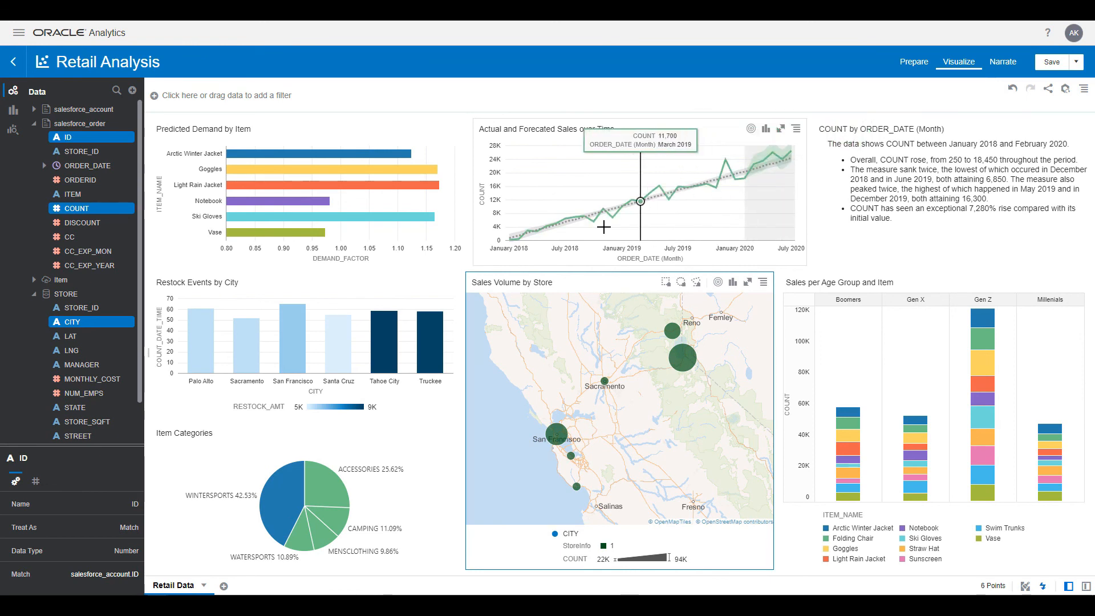
Inspect the forecast settings of the Actual and Forecated Sales over Time chart and the San Francisco bar in Restock Events by City
click(476, 205)
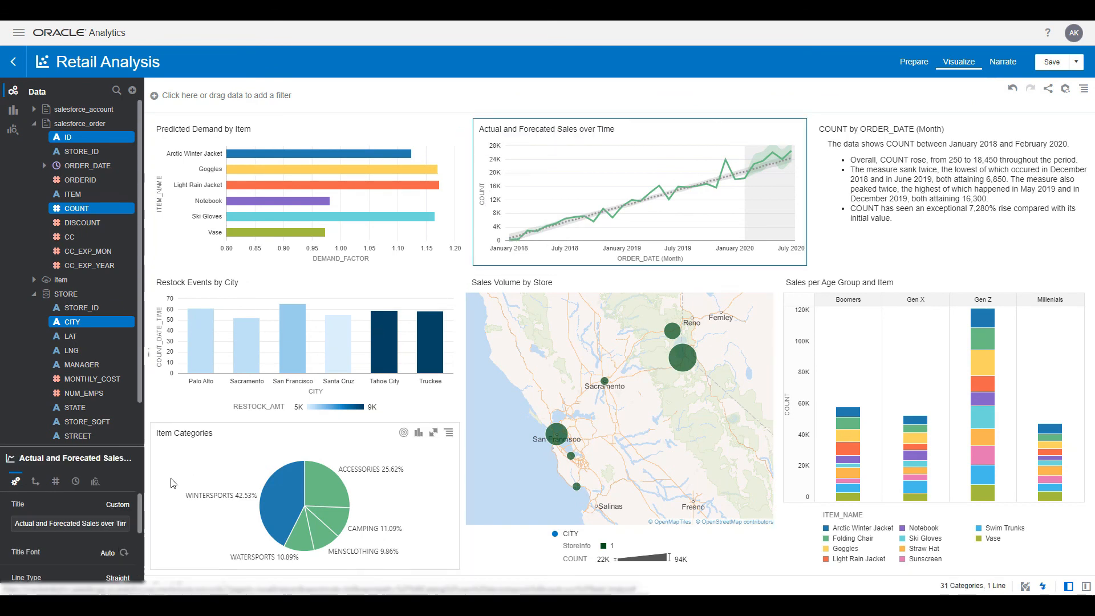
click(96, 481)
click(16, 546)
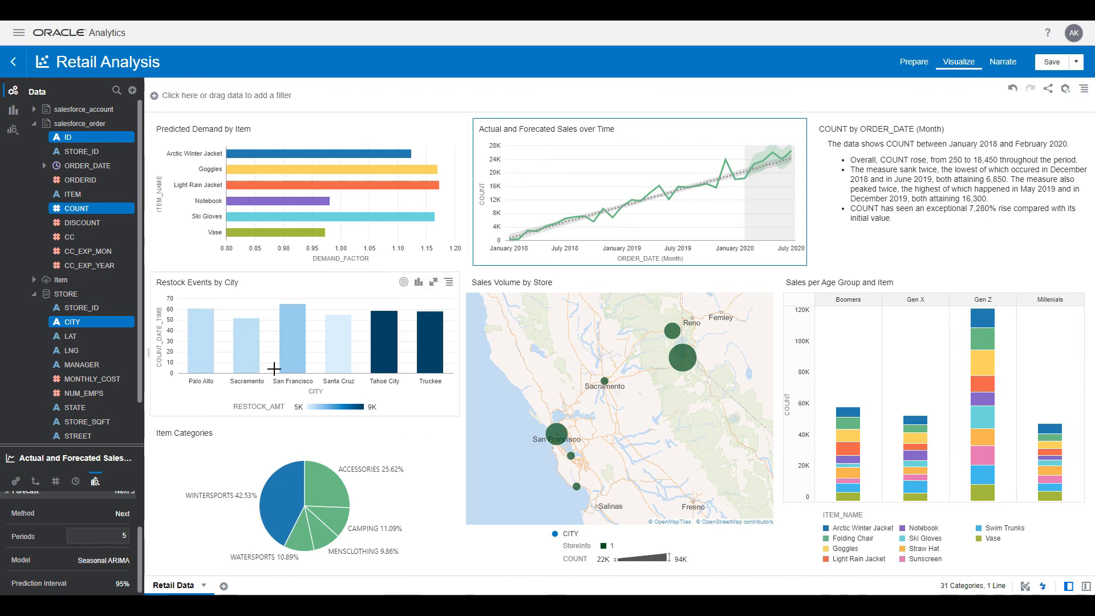
mouse_move(282, 372)
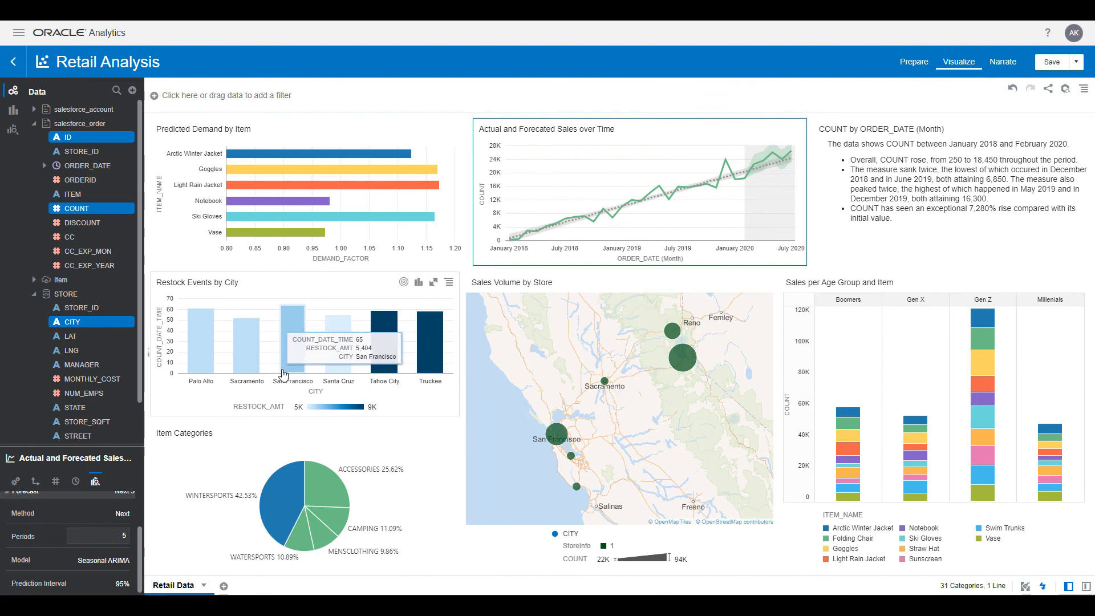